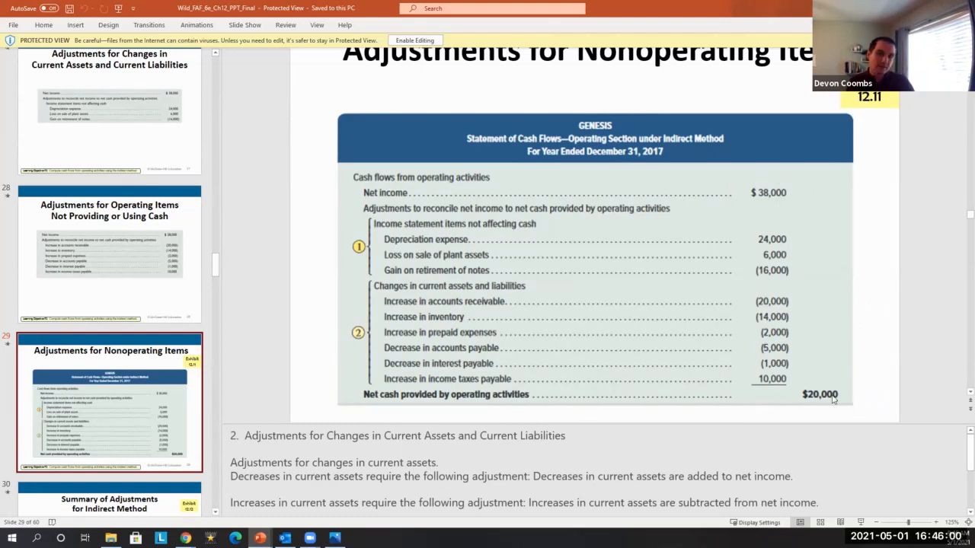
Browse the slides forward to the Need-To-Know 12-2 exercise with the income statement and balance sheet data.
scroll(78, 308, "down", 3)
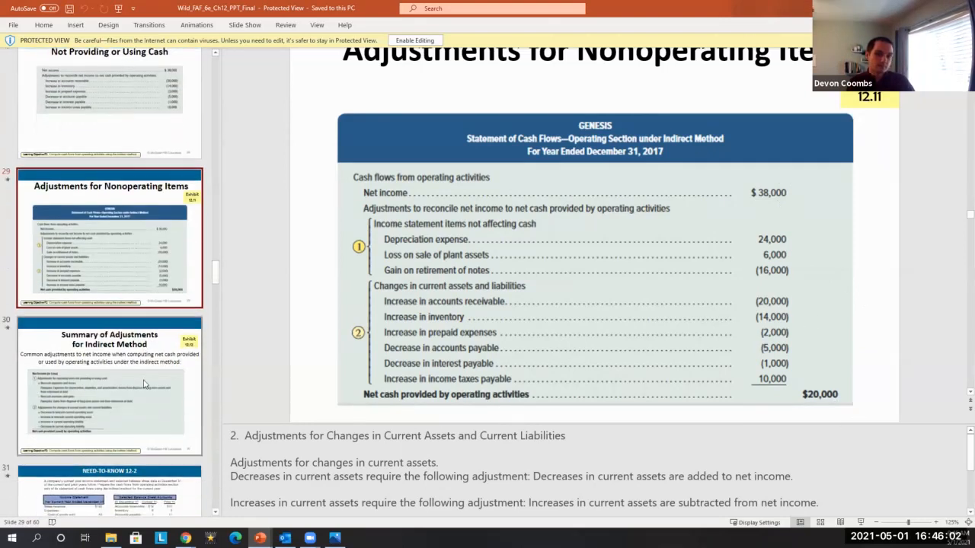
scroll(78, 309, "down", 2)
left_click(115, 261)
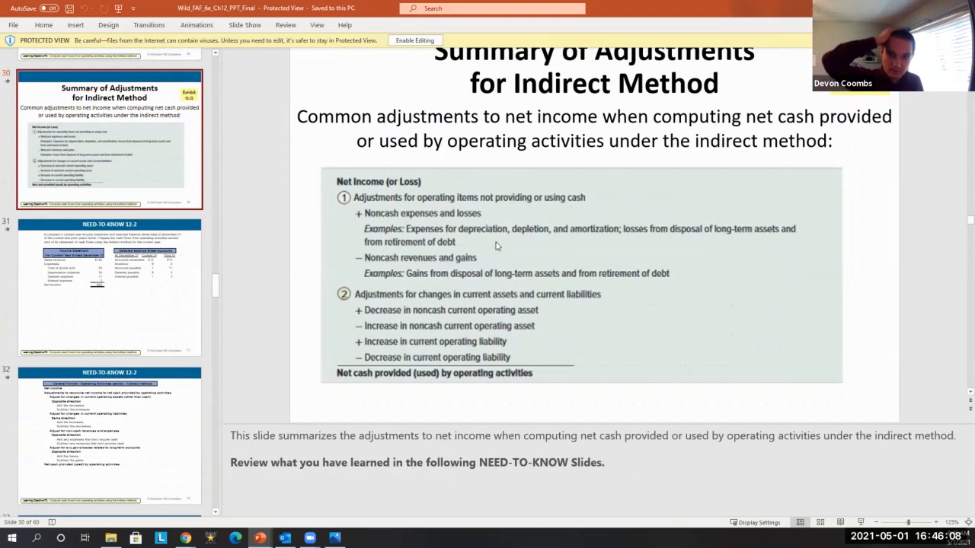
left_click(371, 185)
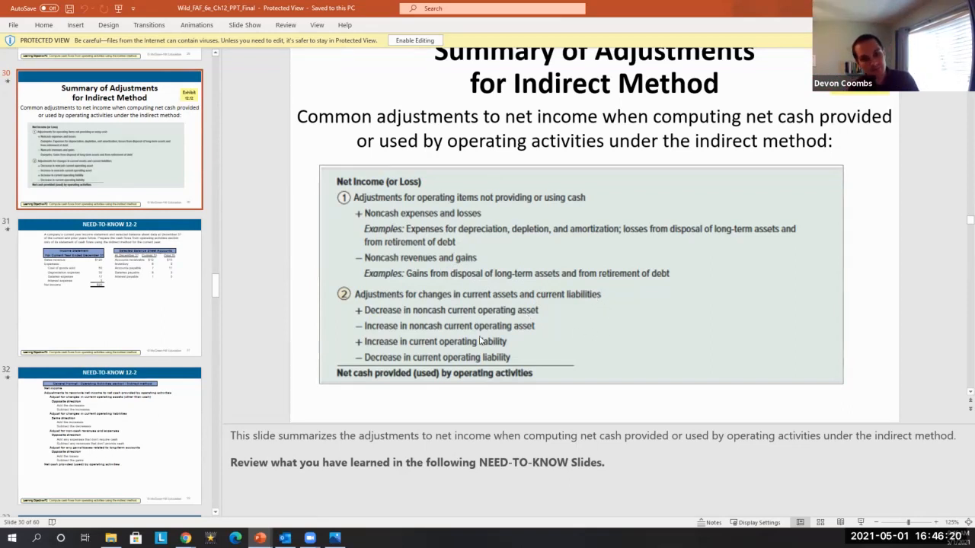
left_click(72, 307)
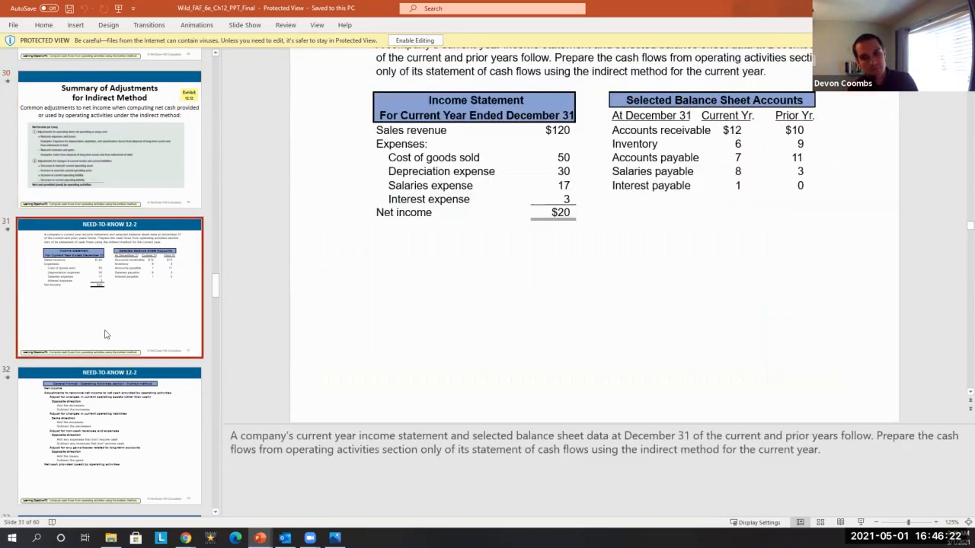
scroll(474, 326, "up", 2)
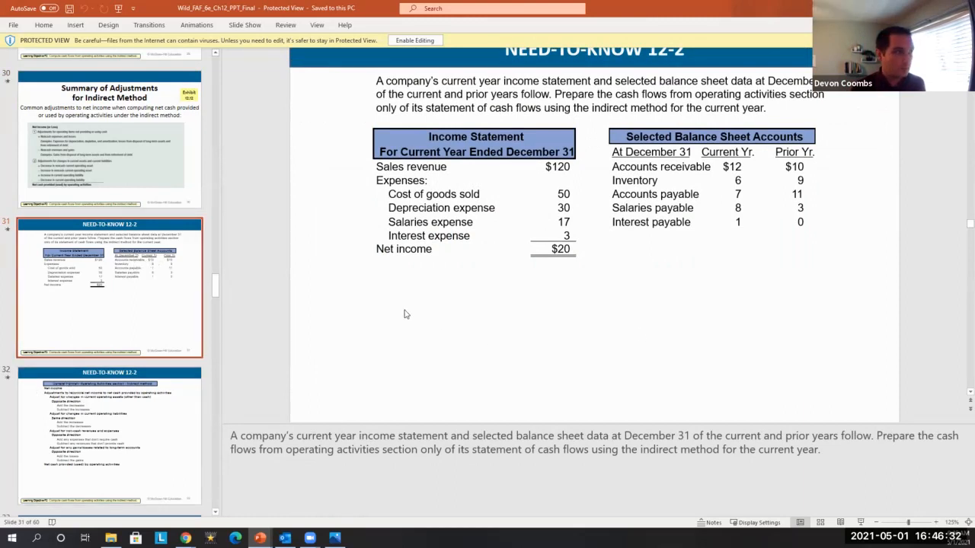
Switch to the Accounting 101 Notes spreadsheet in the browser and snap its window to the right half of the screen.
key("alt+Tab")
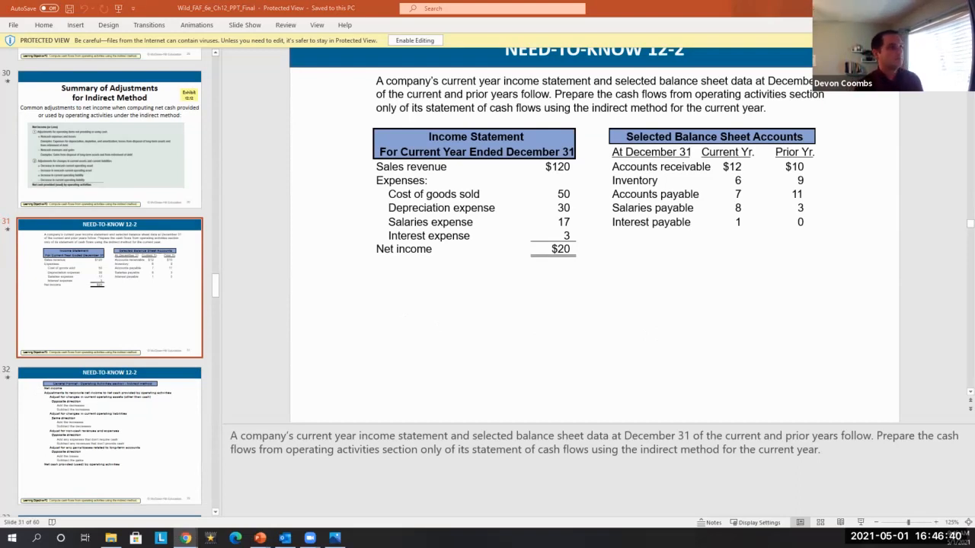
left_click_drag(394, 1, 395, 15)
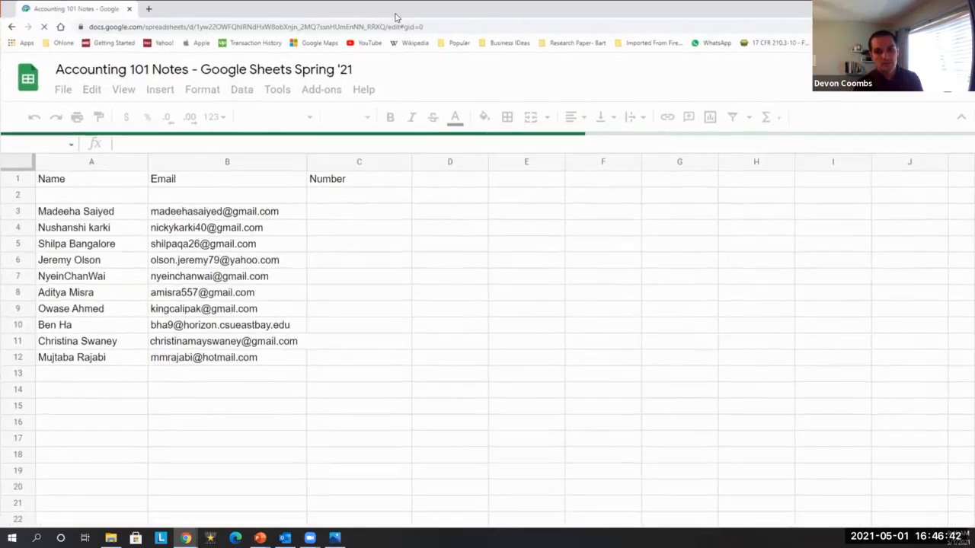
key("super+Right")
Add a new sheet to the spreadsheet and rename it SCF.
left_click(529, 511)
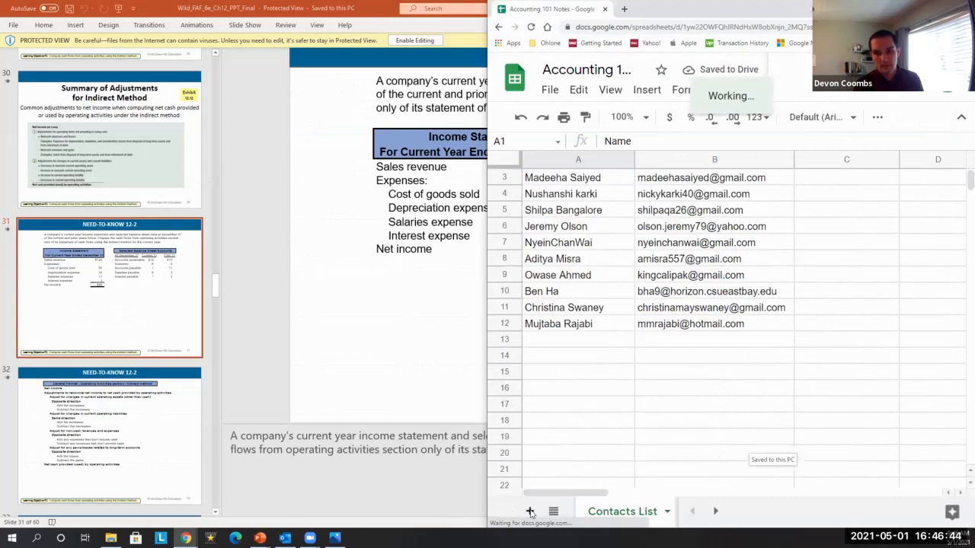
double_click(623, 518)
type("SCFG")
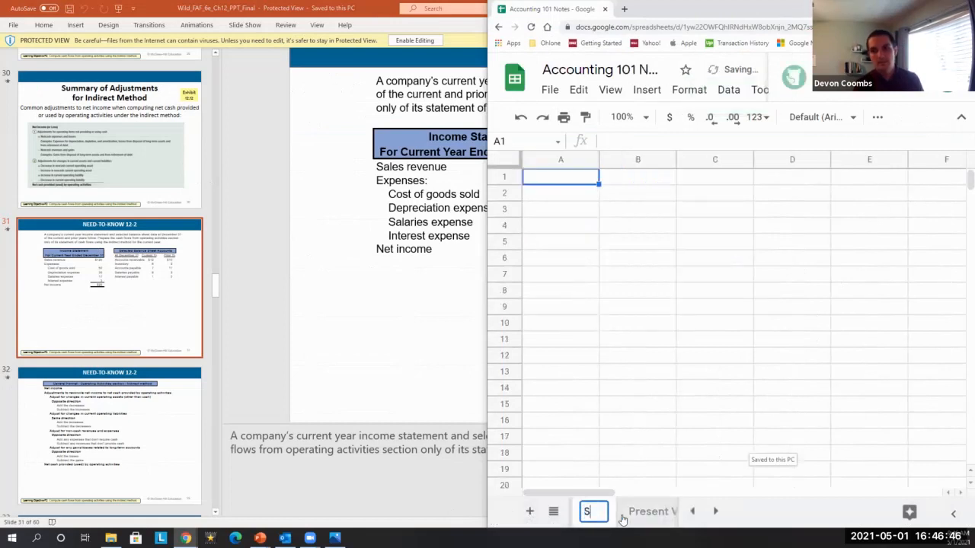
key("BackSpace")
key("Return")
Snap the PowerPoint window to the left half and scroll the slide to show the Selected Balance Sheet Accounts.
left_click(266, 320)
key("super+Left")
left_click(570, 160)
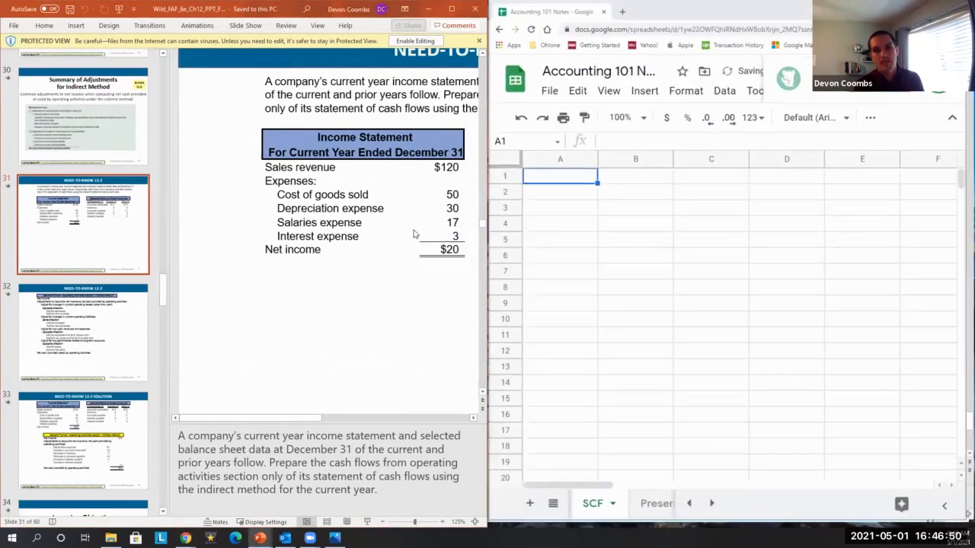
left_click_drag(285, 418, 408, 415)
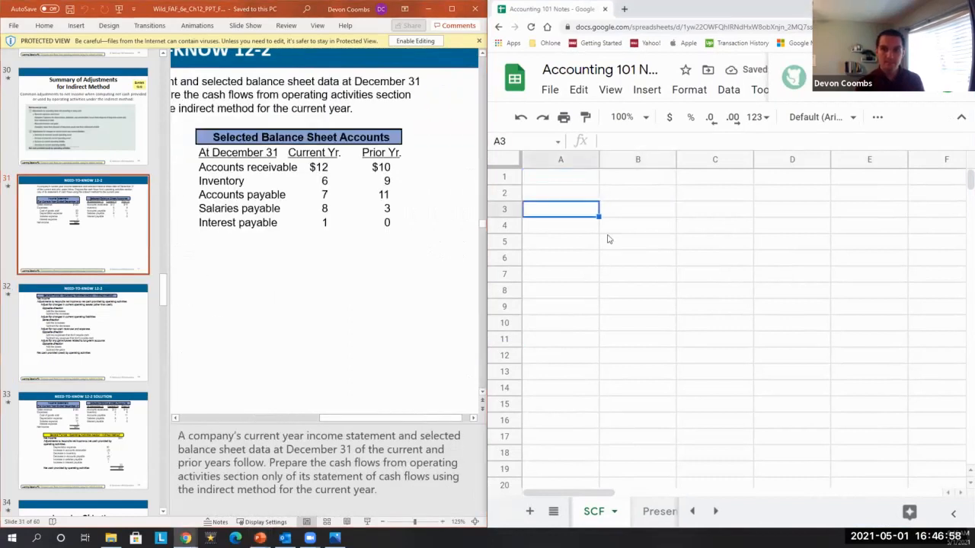
Enter the heading Balance Sheet in A1 and the account labels AR, Inventory, AP, SP and IP in A3 to A7.
type("Balance Sheet")
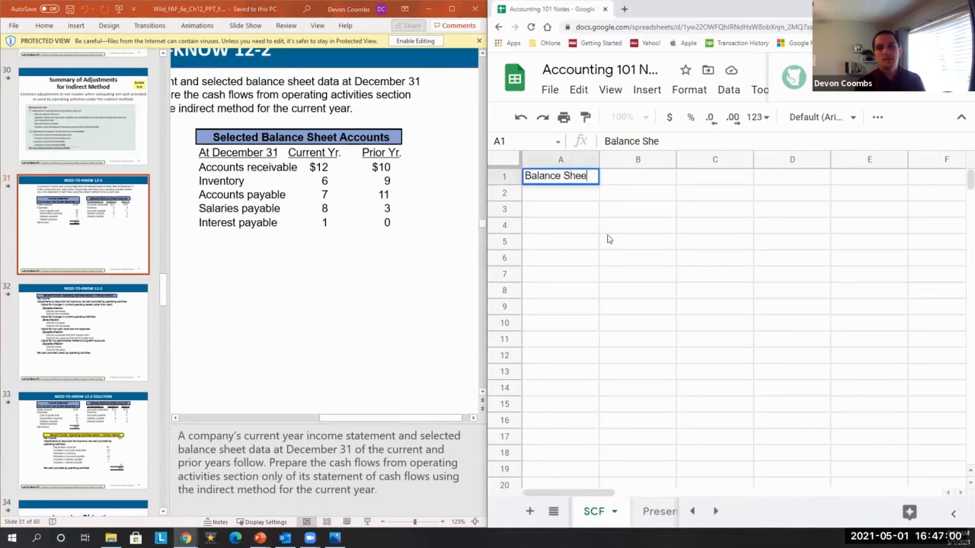
key("Return")
key("Down")
type("A")
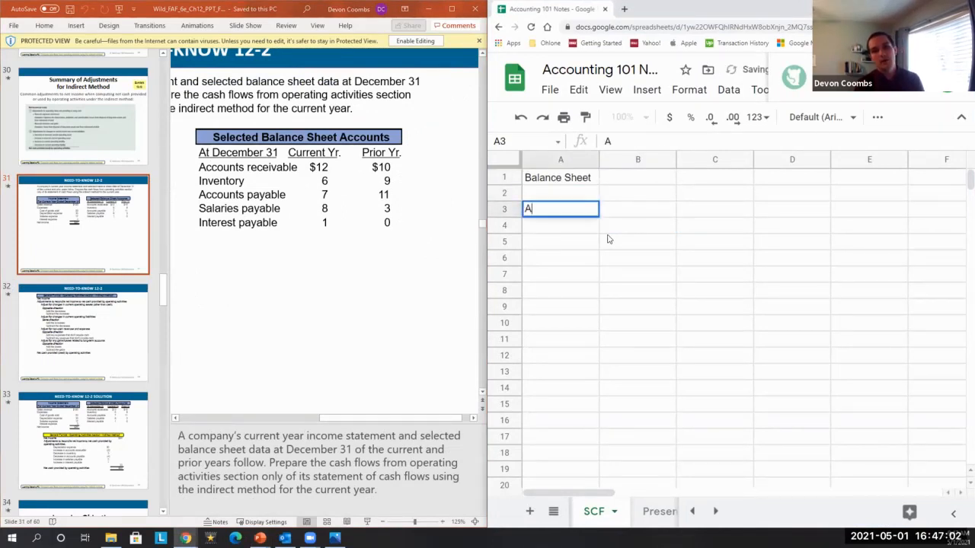
type("R")
key("Return")
type("Inventory")
key("Return")
type("AP")
key("Return")
type("S")
key("Return")
key("Up")
key("Return")
type("P")
key("Return")
type("IP")
key("Up")
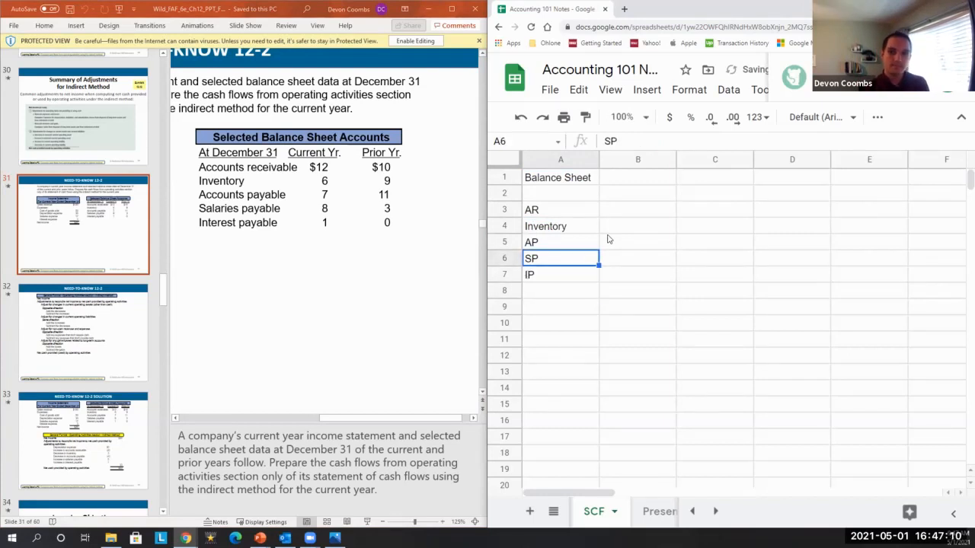
Add column headers CY and PY above the account values in B2 and C2.
key("Up")
key("Up")
key("Right")
key("Up")
key("Up")
Enter the prior-year balances 10, 9, 11, 3 and 0 in C3 to C7.
key("Up")
key("Down")
type("CY")
key("Right")
type("PY")
key("Return")
Enter the current-year balances 12, 6, 7, 8 and 1 in B3 to B7.
key("Left")
type("12")
key("Return")
type("6")
key("Return")
type("7")
key("Return")
type("8")
key("Return")
type("1")
key("Return")
key("Right")
key("Up")
key("Up")
key("Up")
Add a Difference header in D2 and the formula =B3-C3 in D3.
key("Up")
key("Up")
type("10")
key("Return")
type("9")
key("Return")
type("121")
key("BackSpace")
key("BackSpace")
type("1")
key("Return")
type("3")
key("Return")
key("Up")
key("Down")
type("0")
key("Return")
key("Up")
key("Up")
key("Up")
key("Right")
key("Up")
key("Up")
key("Up")
type("Difference")
key("Return")
type("=B3-C3")
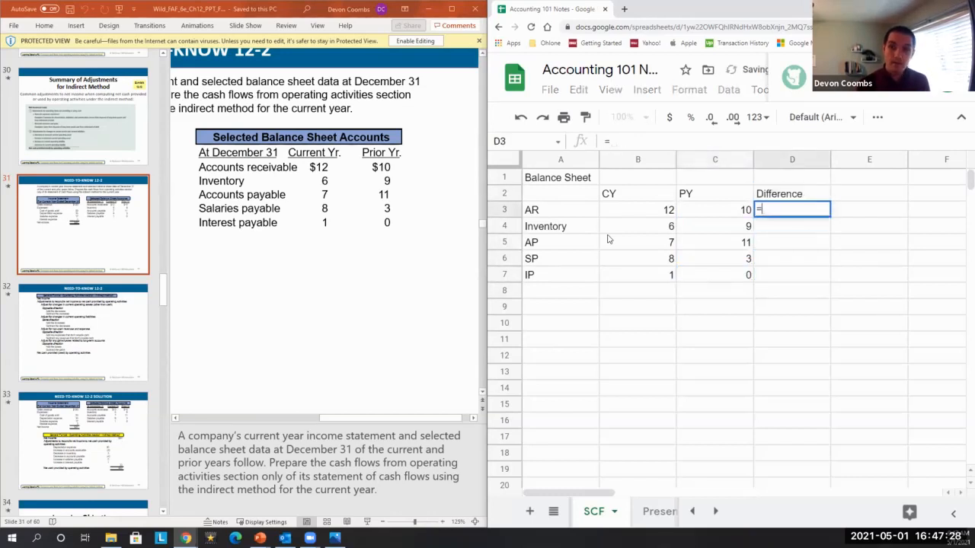
key("Return")
Copy the difference formula from D3 down to D4 through D7.
key("Up")
key("ctrl+c")
key("Down")
key("ctrl+v")
key("Down")
key("ctrl+v")
key("Down")
key("ctrl+v")
key("Down")
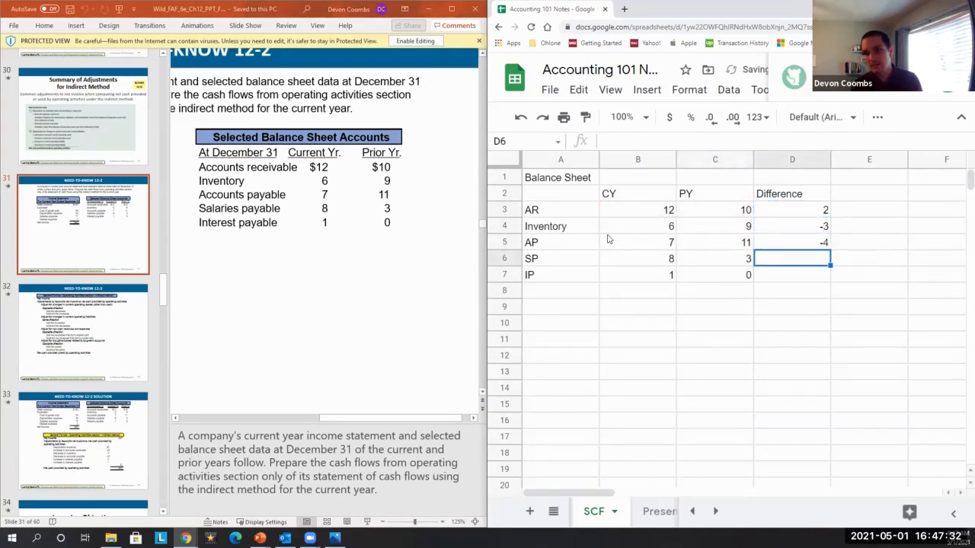
key("ctrl+v")
key("Left")
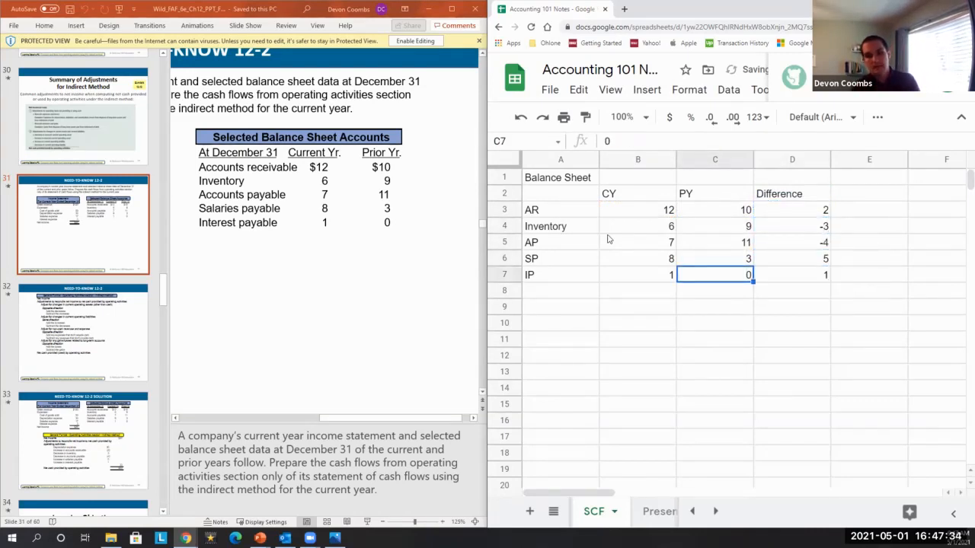
key("Up")
key("Up")
key("Up")
key("Left")
key("Up")
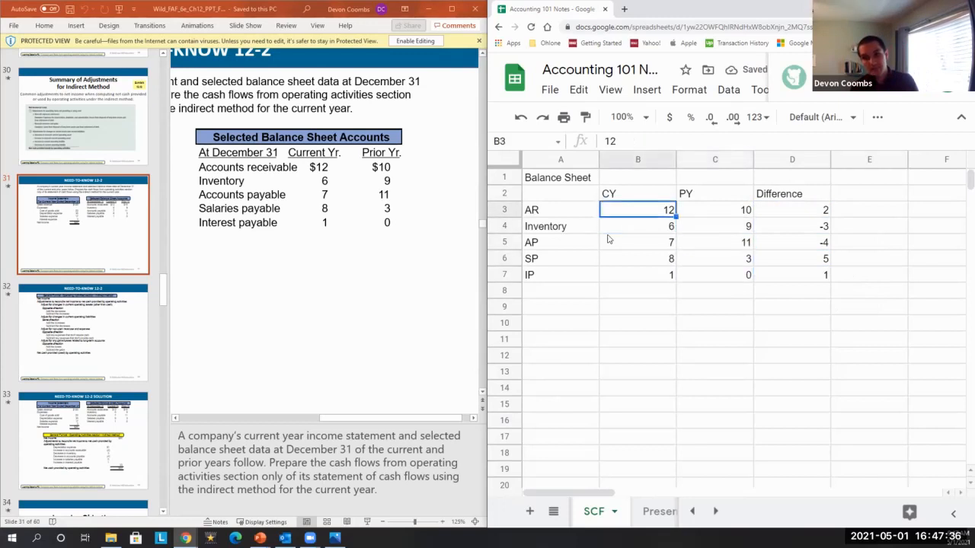
Scroll the slide back to the income statement and enter the heading Income Statement in A10.
left_click_drag(400, 418, 208, 432)
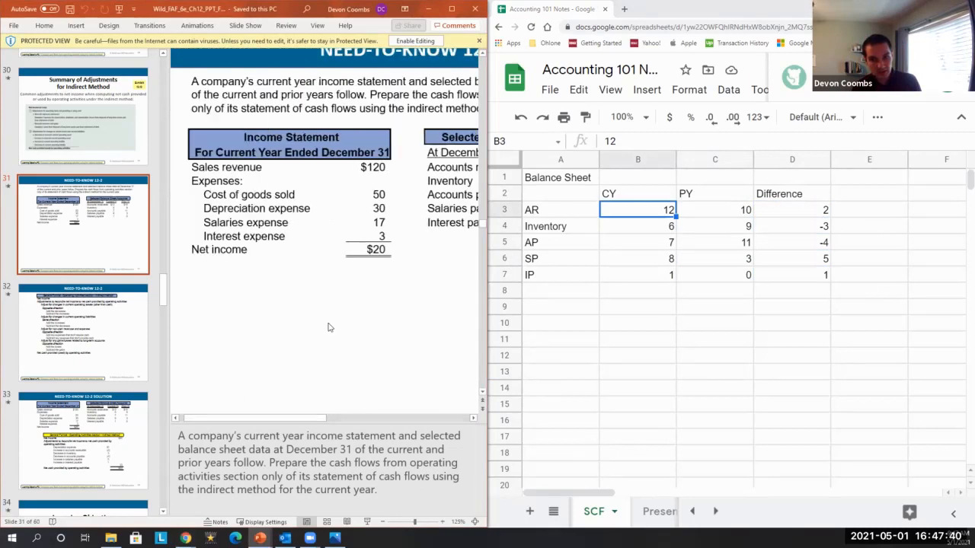
left_click(608, 312)
key("Left")
key("Down")
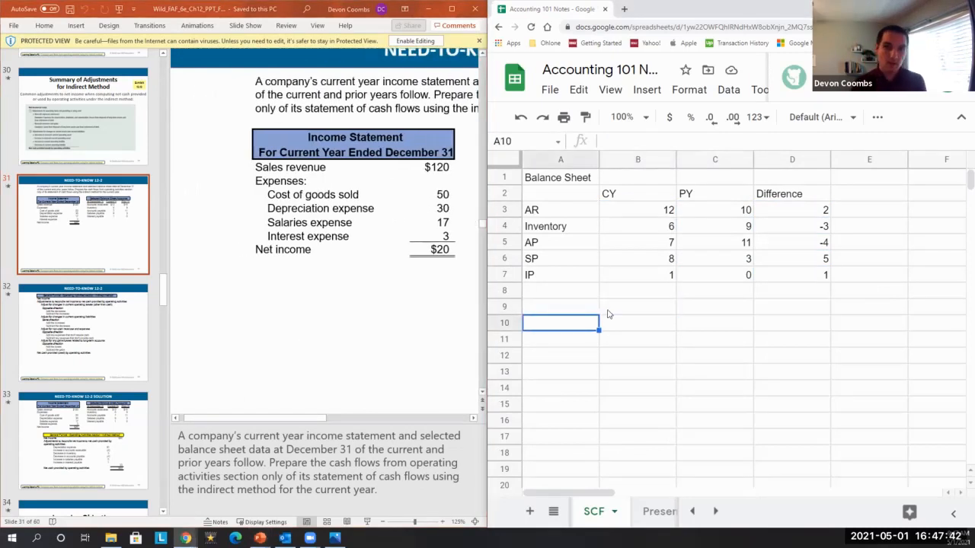
type("Income Statement")
key("Tab")
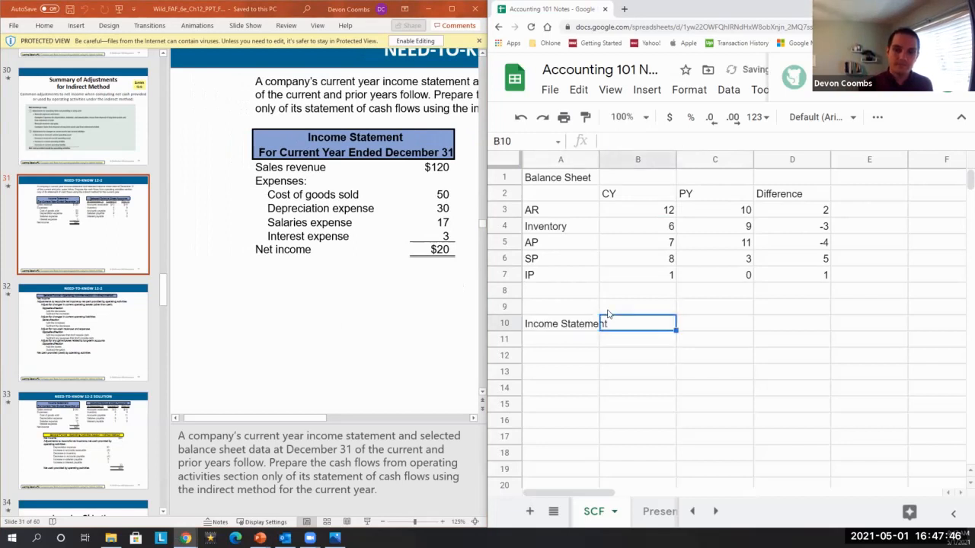
List Sales, COGS, Depreciation, Salaries Expense, Interest Expense and Net Income in A12 to A17.
key("Return")
key("Return")
type("Sales")
key("Return")
type("COGS")
key("Return")
type("Depr")
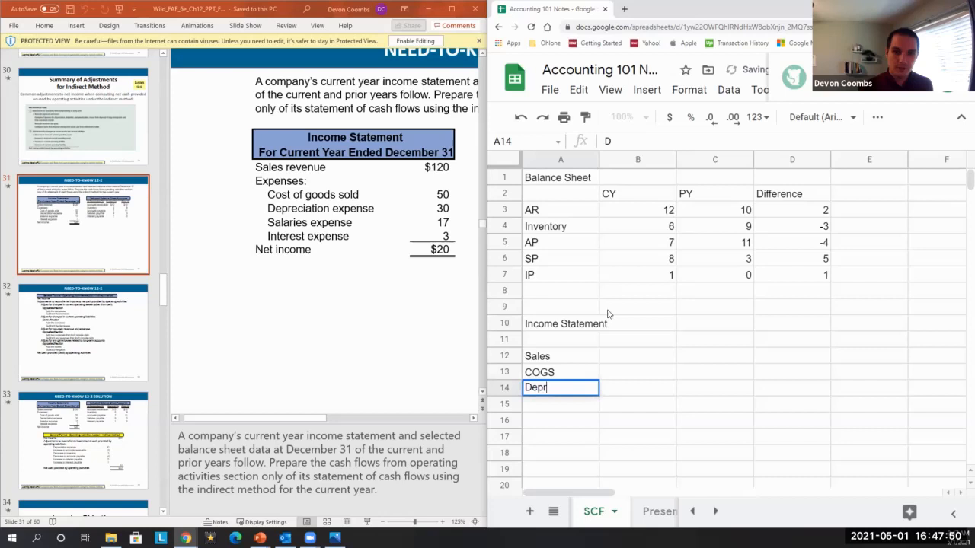
type("eciation")
key("Return")
type("Salaries ")
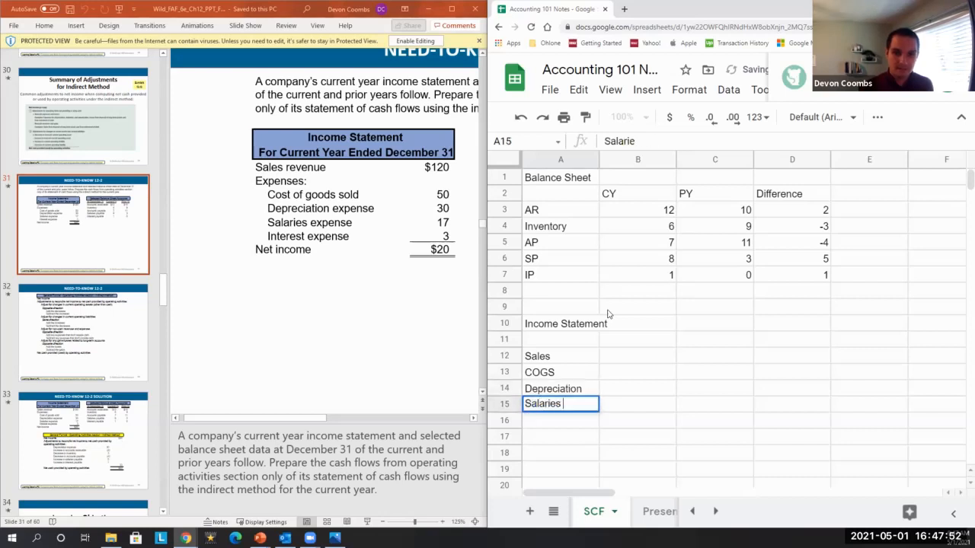
type("Expense")
key("Return")
type("I")
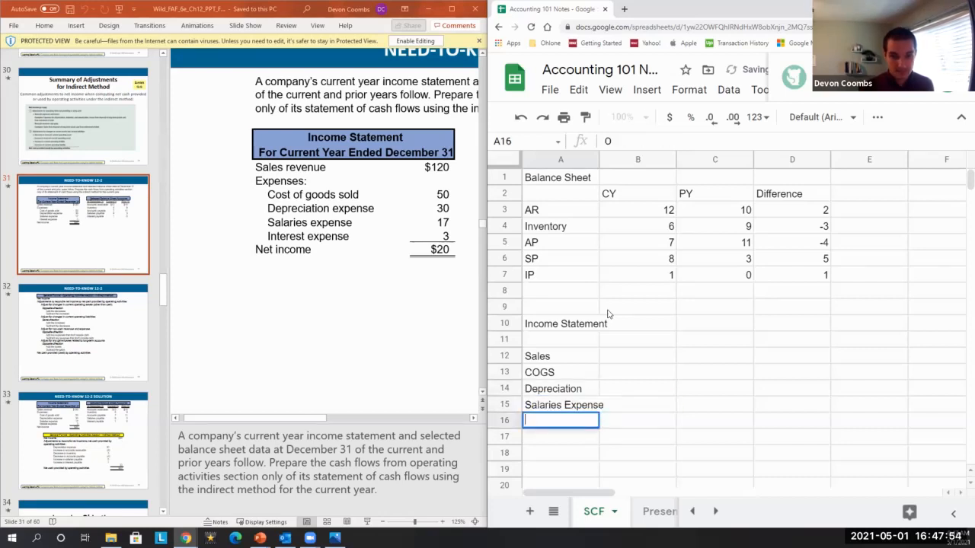
type("nterest Expense")
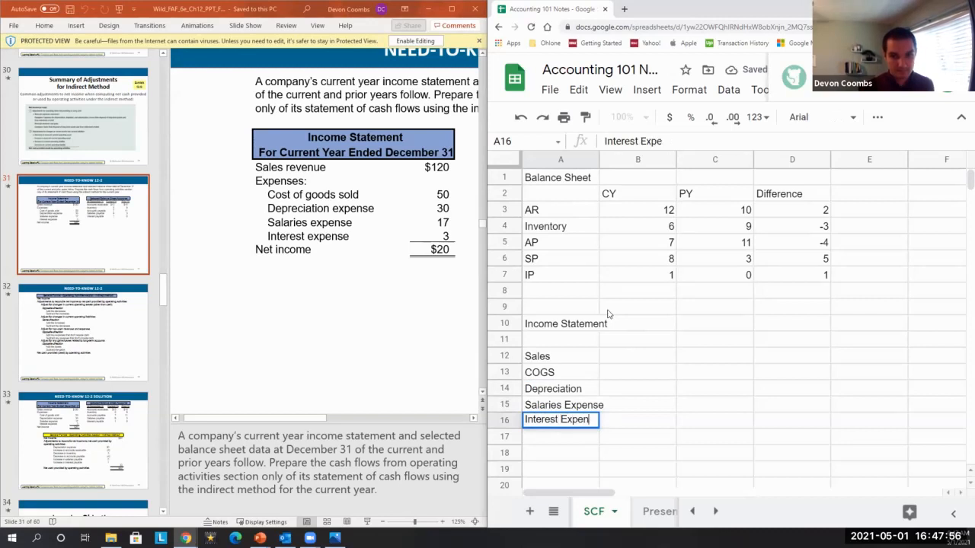
key("Return")
type("Net Income")
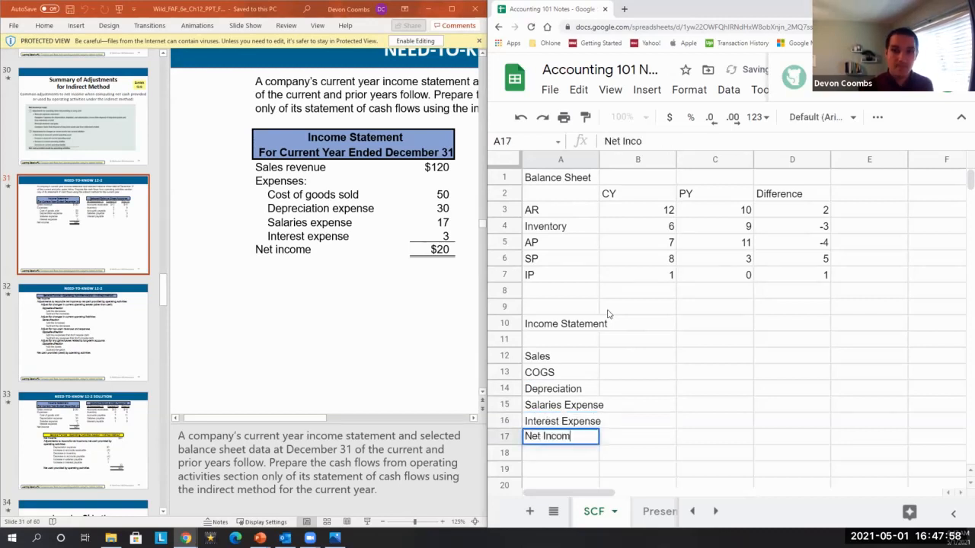
Enter the income statement amounts 120, 50, 30, 17 and 3 in B12 to B16.
key("Tab")
key("Up")
key("Up")
key("Up")
key("Up")
key("Up")
type("12")
key("Return")
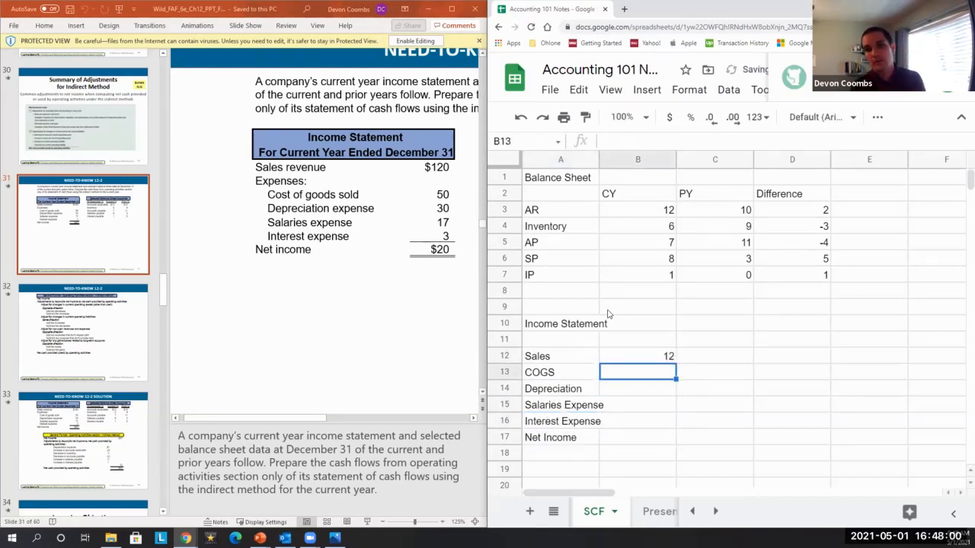
key("Up")
type("120")
key("Return")
type("50")
key("Return")
type("30")
key("Return")
type("17")
key("Return")
type("3")
key("Return")
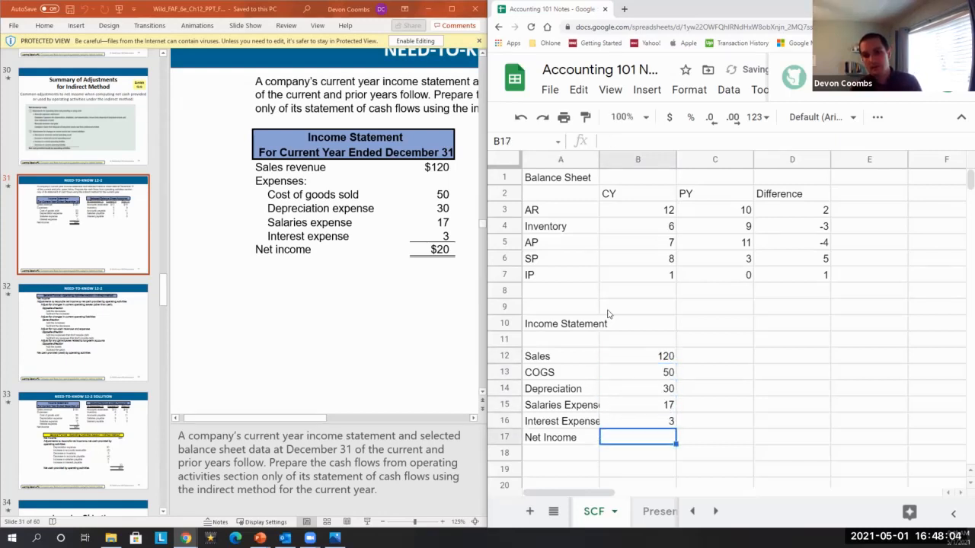
Calculate net income in B17 as sales minus COGS, depreciation, salaries and interest expense.
type("=")
key("Up")
key("Up")
key("Up")
key("Up")
key("Up")
type("-")
key("Down")
key("Down")
key("Up")
type("-")
key("Down")
type("-")
key("Down")
type("-")
key("Down")
key("Return")
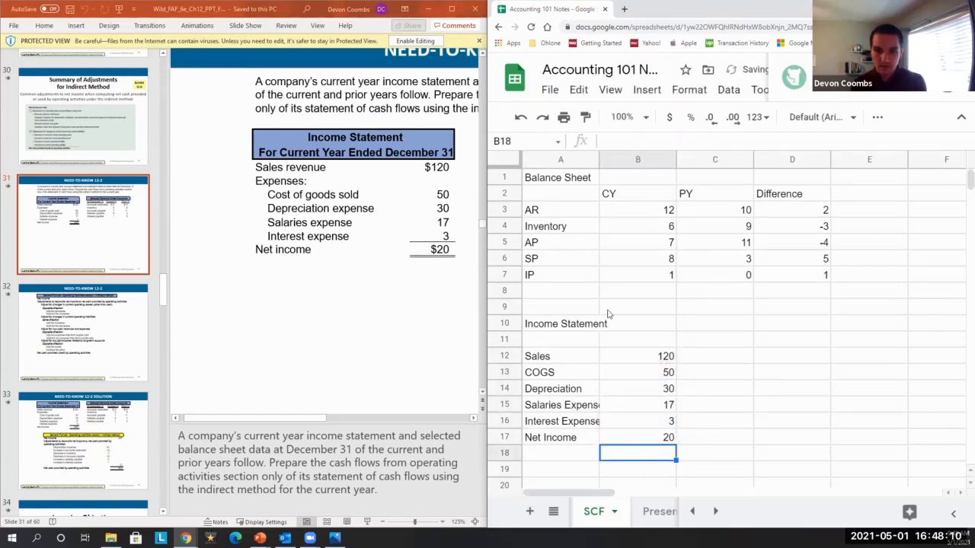
Enter the bold heading SCF in A19 below the income statement.
key("Up")
key("Down")
key("Down")
key("Left")
type("SCF")
key("ctrl+b")
key("Return")
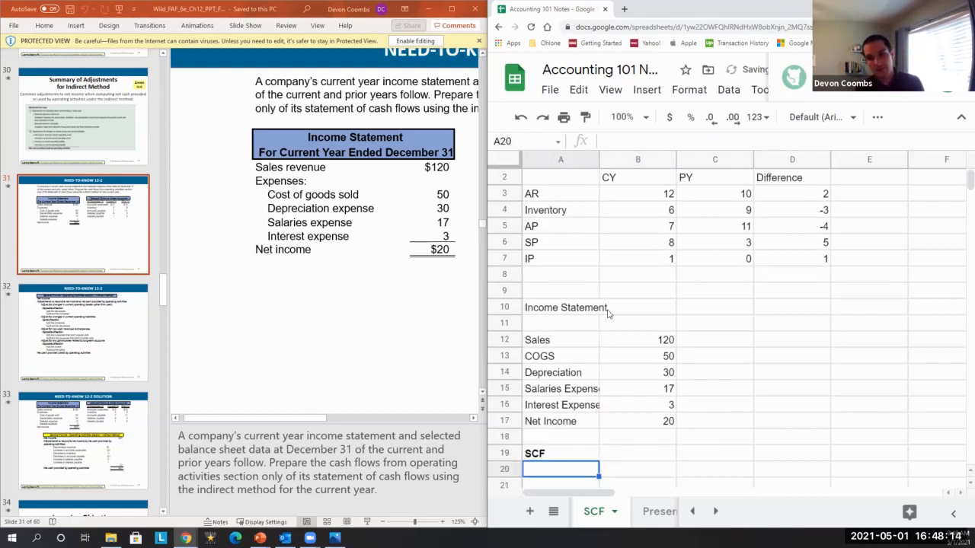
Label A20 Net Income and link B20 to the net income amount in B17.
type("Net Income")
key("Tab")
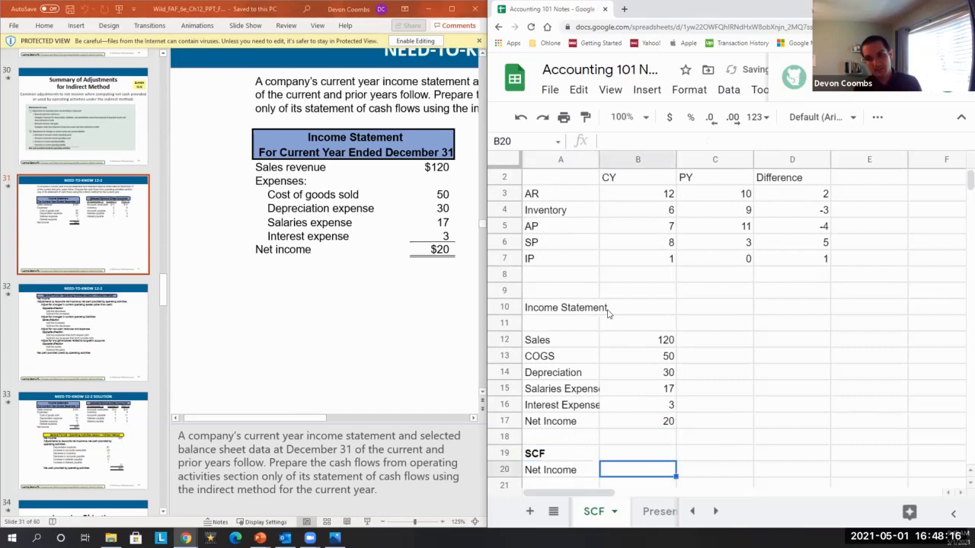
type("=")
key("Up")
key("Up")
key("Up")
key("Return")
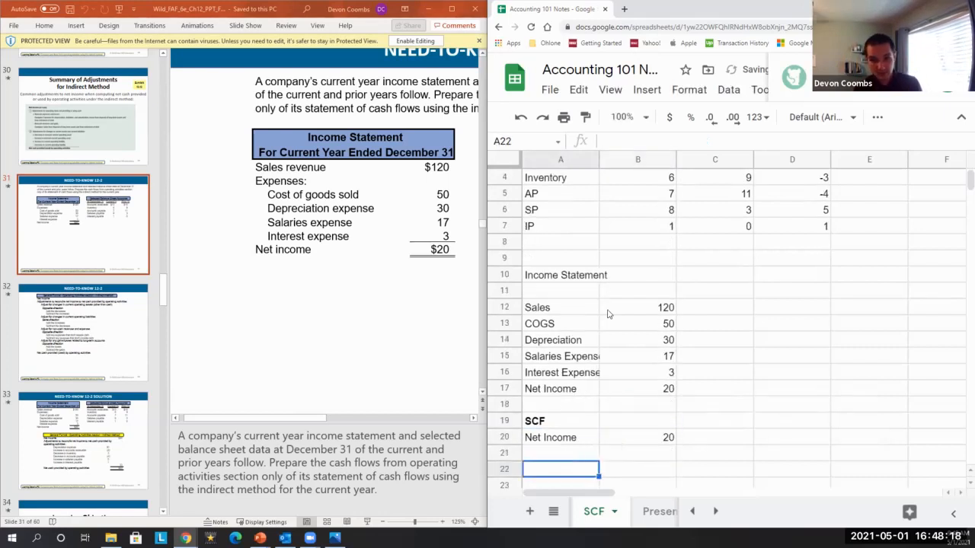
Enter the label Noncash Expense / Gains in A21.
type("Noncas")
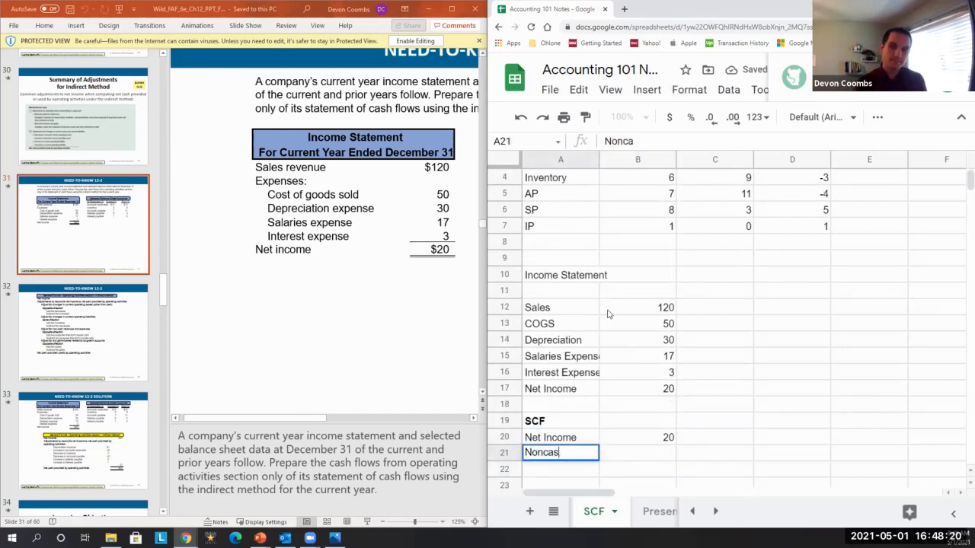
type("h Expense / Gain")
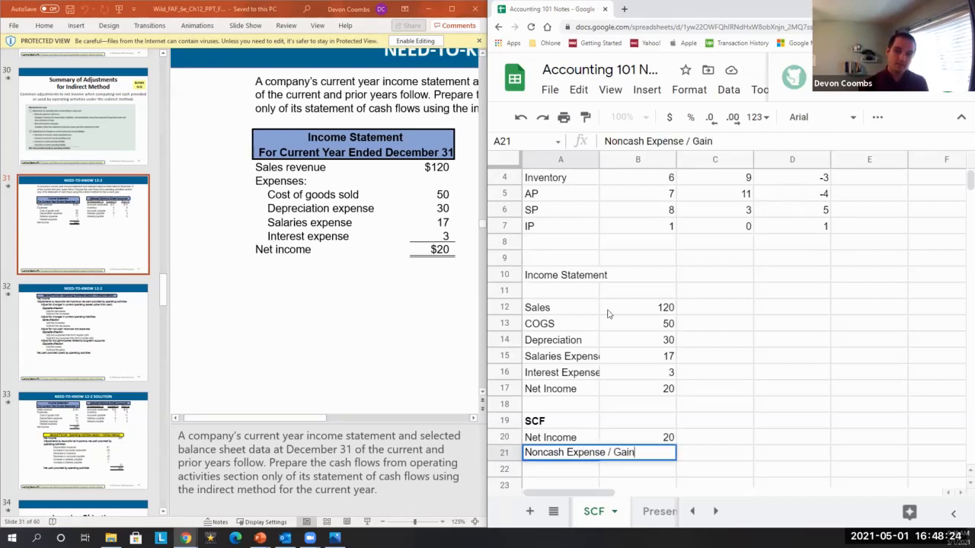
type("s")
key("Return")
Bold the Depreciation label in A14 to mark it as a noncash item.
key("Up")
Link B22 to the depreciation amount in B14 and label A22 Depreciation (add back).
key("Up")
key("Up")
key("Up")
key("Up")
key("Up")
key("Up")
key("Up")
key("Up")
key("Down")
key("ctrl+b")
key("Down")
key("Down")
key("Down")
key("Down")
key("Down")
key("Down")
key("Down")
key("Down")
key("Down")
key("Right")
key("Left")
key("Right")
key("Up")
type("=")
key("Up")
key("Up")
key("Up")
key("Up")
key("Up")
key("Up")
key("Up")
key("Up")
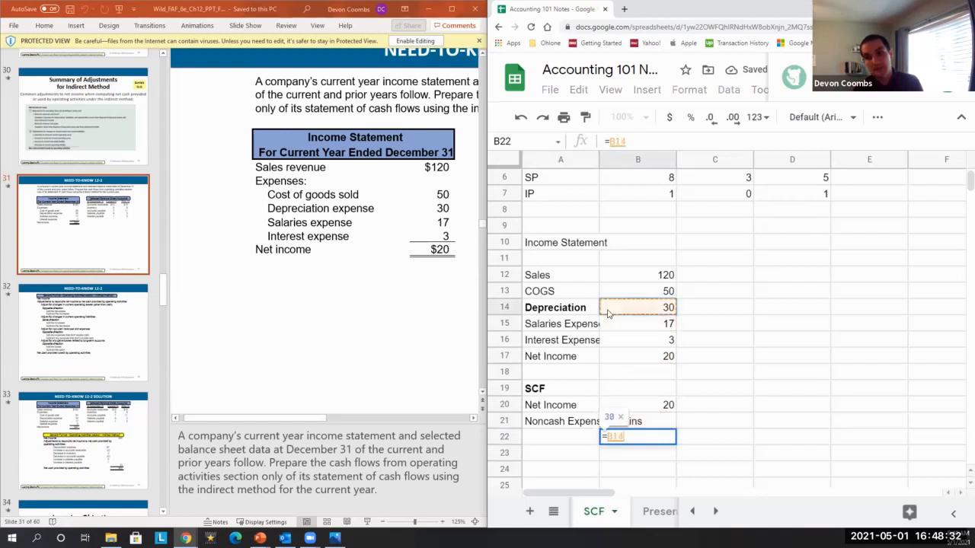
key("Return")
key("Up")
key("Left")
type("Depreciation (add back)")
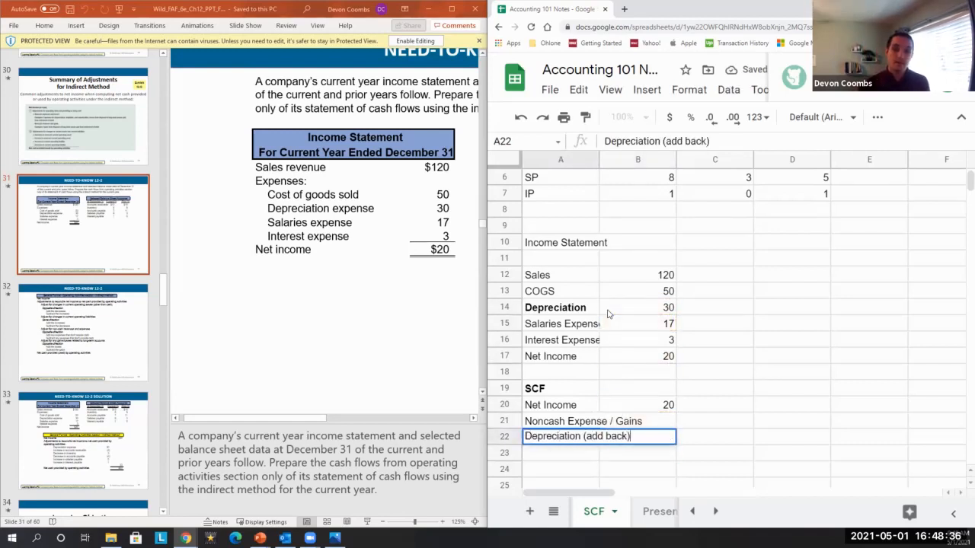
key("Return")
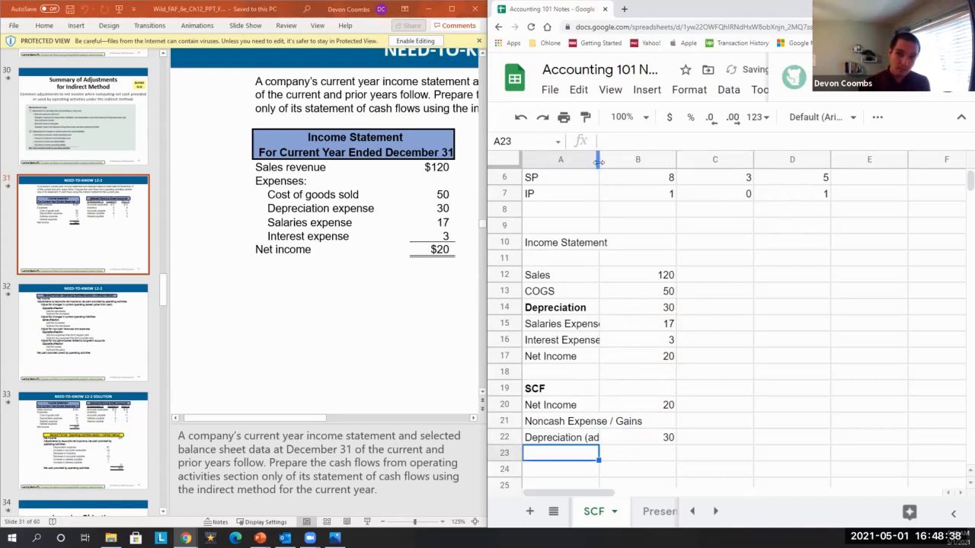
Auto-fit column A's width to its longest label.
double_click(599, 161)
key("Down")
key("Up")
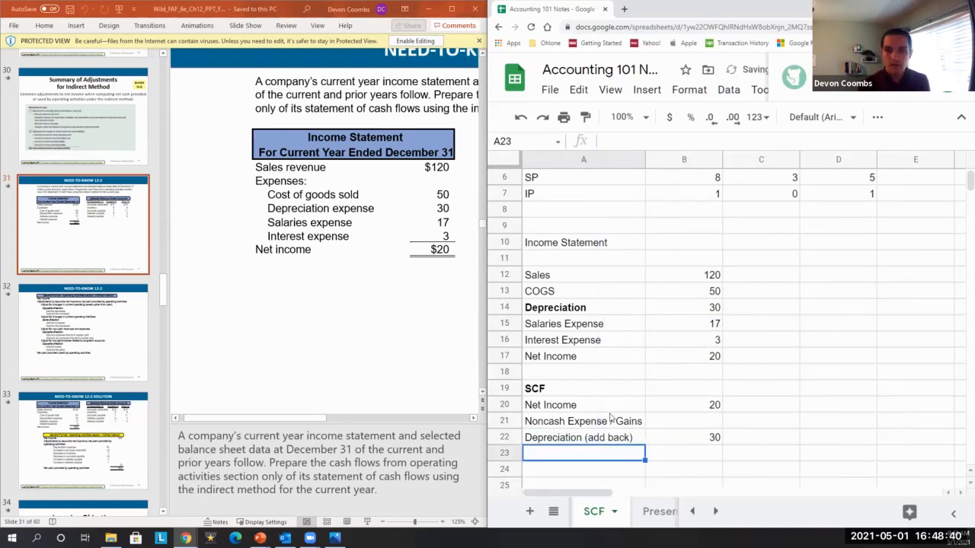
key("Right")
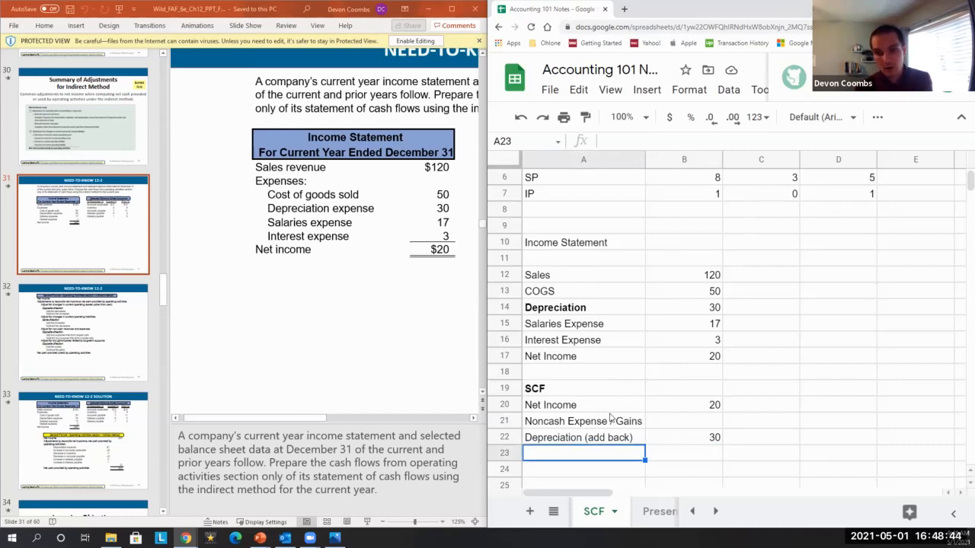
Copy the account labels AR, Inventory, AP, SP and IP from A3:A7 into A23:A27.
type("A")
scroll(632, 392, "up", 2)
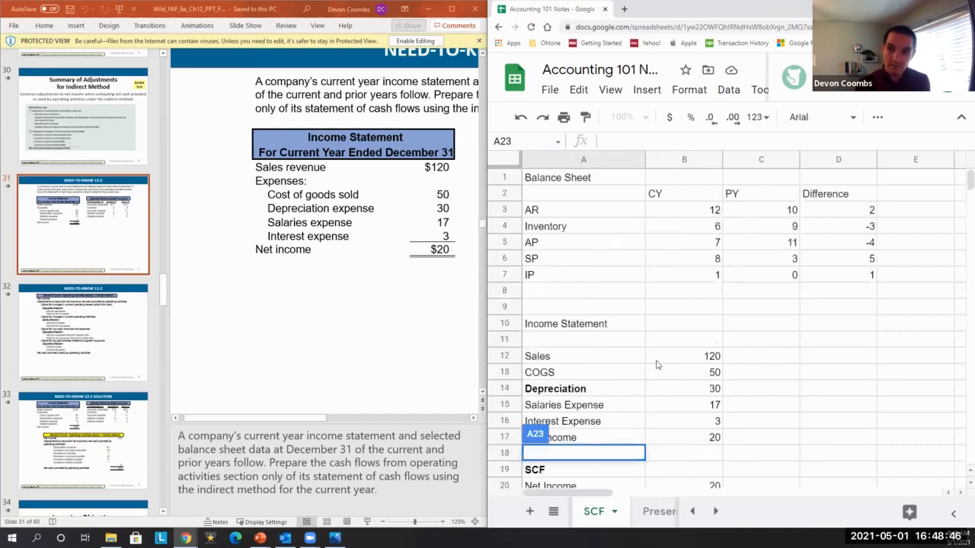
left_click(550, 205)
key("shift+Down")
key("shift+Down")
key("shift+Down")
key("shift+Down")
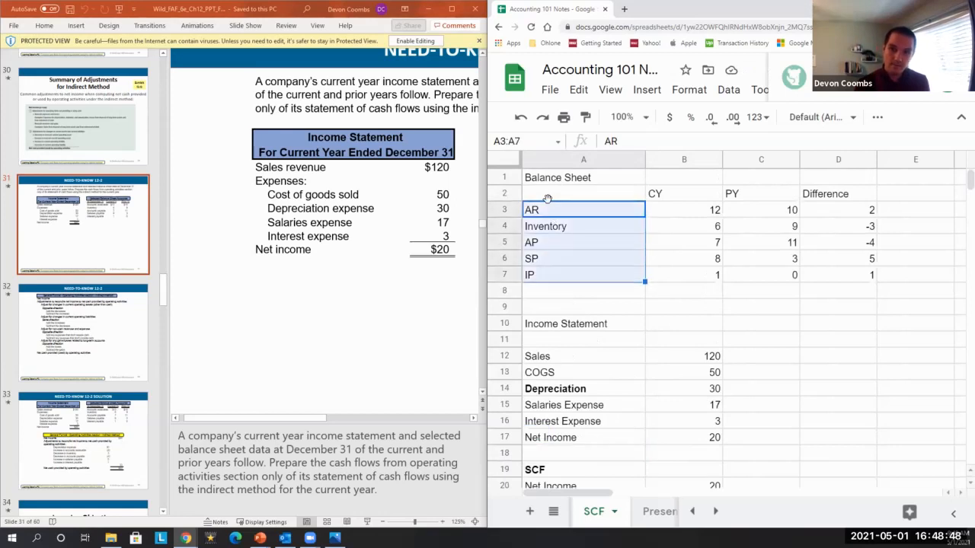
key("ctrl+c")
key("Down")
key("Down")
key("Down")
key("Down")
key("Down")
key("Down")
key("Down")
key("Down")
key("Down")
key("Down")
key("Down")
key("Down")
key("Down")
key("Down")
key("Down")
key("Down")
key("Down")
key("Down")
key("Down")
key("Down")
key("Up")
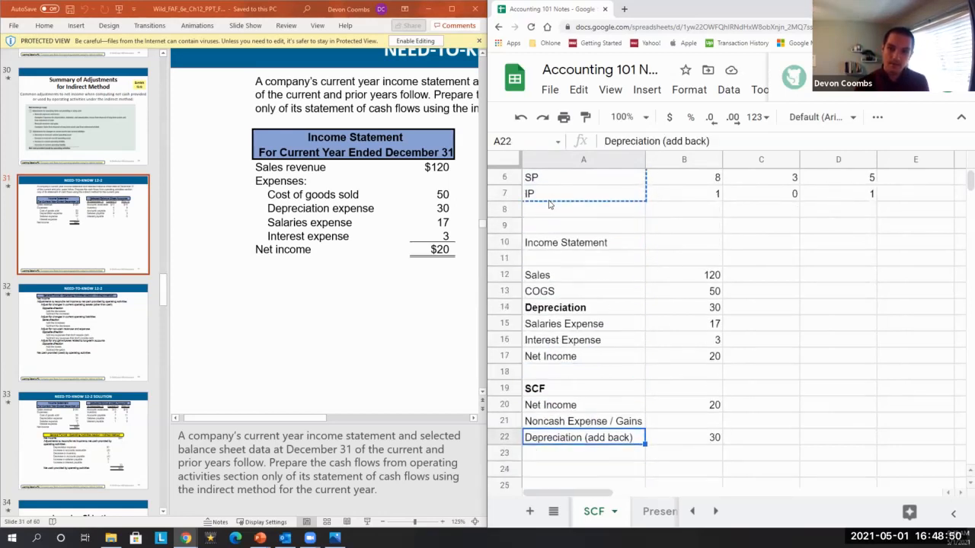
key("Down")
key("ctrl+v")
Set B23 to the negative of the AR difference in D3 with the formula =-D3.
key("Right")
type("=")
scroll(927, 200, "up", 2)
type("-")
left_click(871, 211)
key("Return")
key("Up")
scroll(853, 250, "up", 2)
left_click(851, 227)
left_click(851, 216)
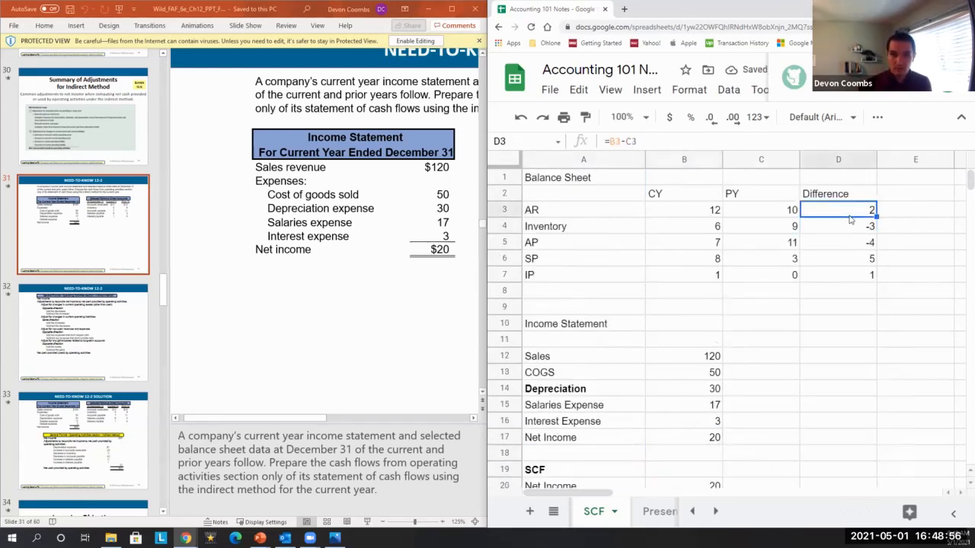
Copy the AR adjustment formula into B24 for inventory.
scroll(805, 342, "down", 2)
left_click(718, 421)
key("ctrl+c")
key("Down")
key("ctrl+v")
key("Down")
key("Down")
key("Down")
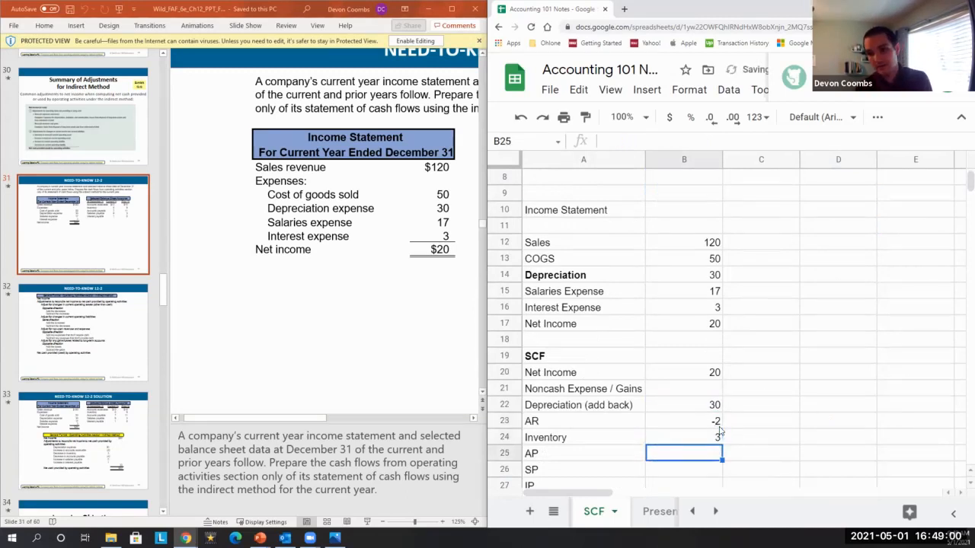
Link B25 directly to the AP difference in D5 with a positive sign.
key("Up")
key("Up")
key("Up")
key("Left")
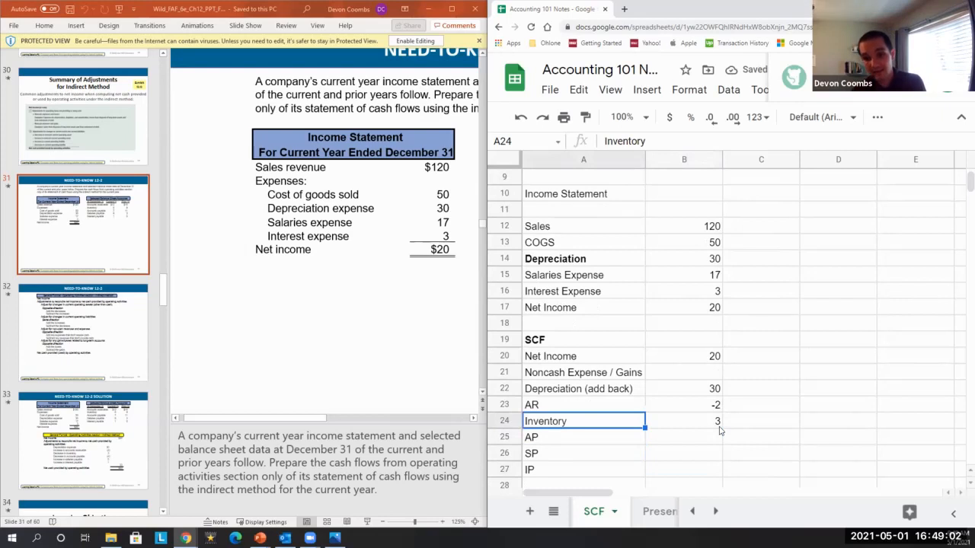
key("Right")
key("Down")
type("=")
key("Left")
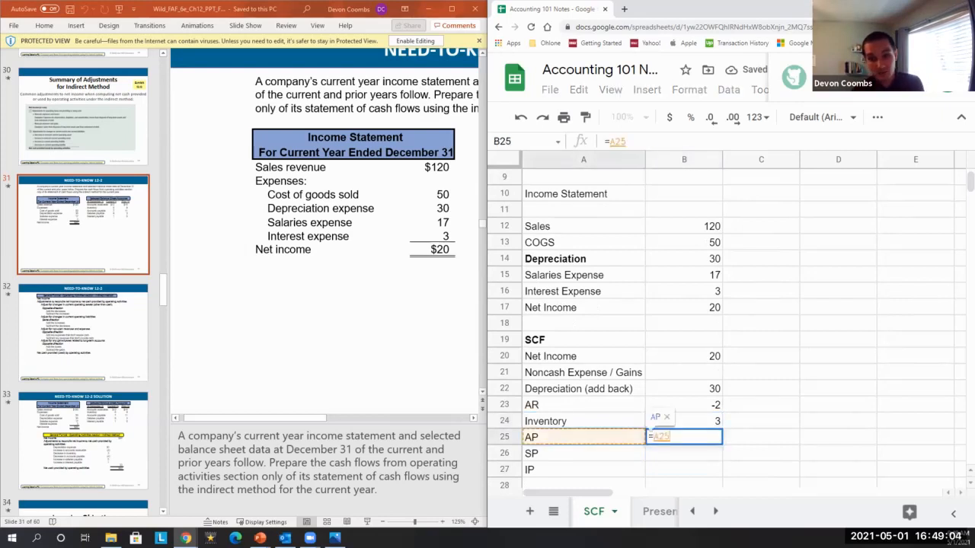
scroll(837, 194, "up", 2)
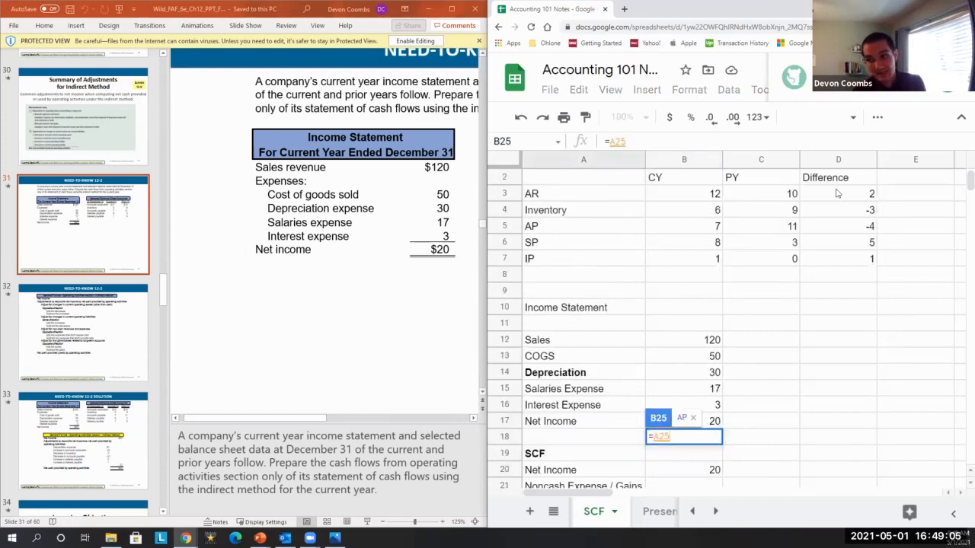
left_click(853, 233)
type("+")
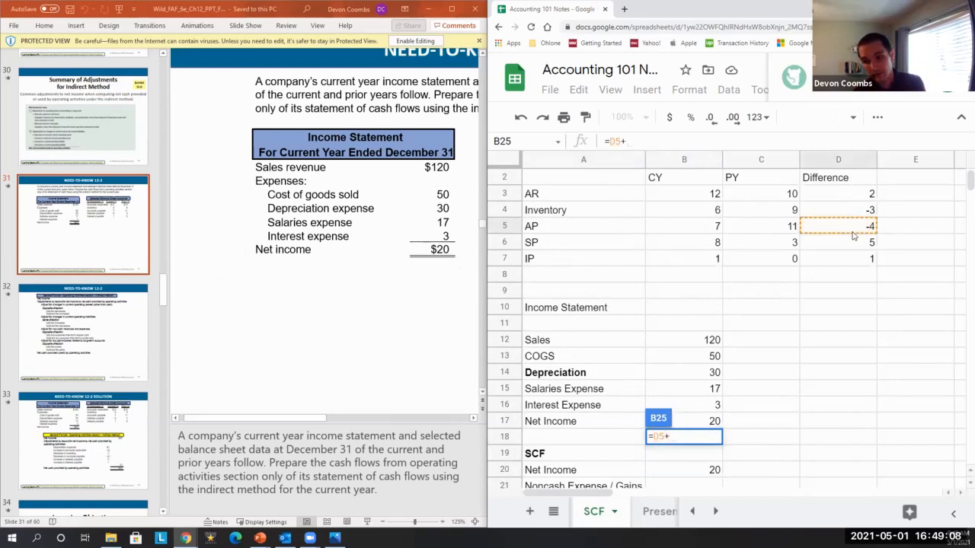
key("BackSpace")
key("Return")
Copy the AP adjustment formula down to B26 and B27 for SP and IP.
key("Up")
key("ctrl+c")
key("Down")
key("ctrl+v")
key("Down")
key("ctrl+v")
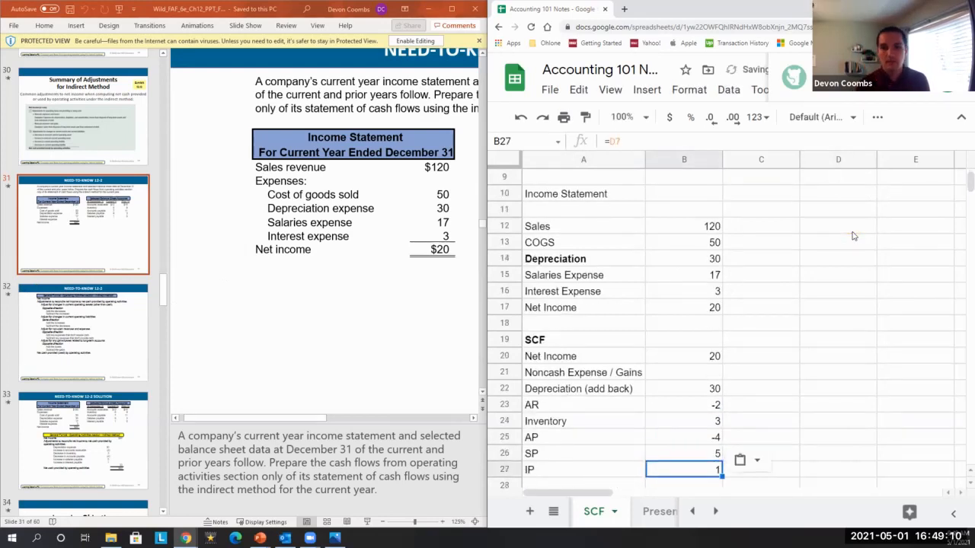
Review the difference formulas in column D and the payable adjustments in column B.
key("Up")
key("Left")
scroll(853, 236, "up", 3)
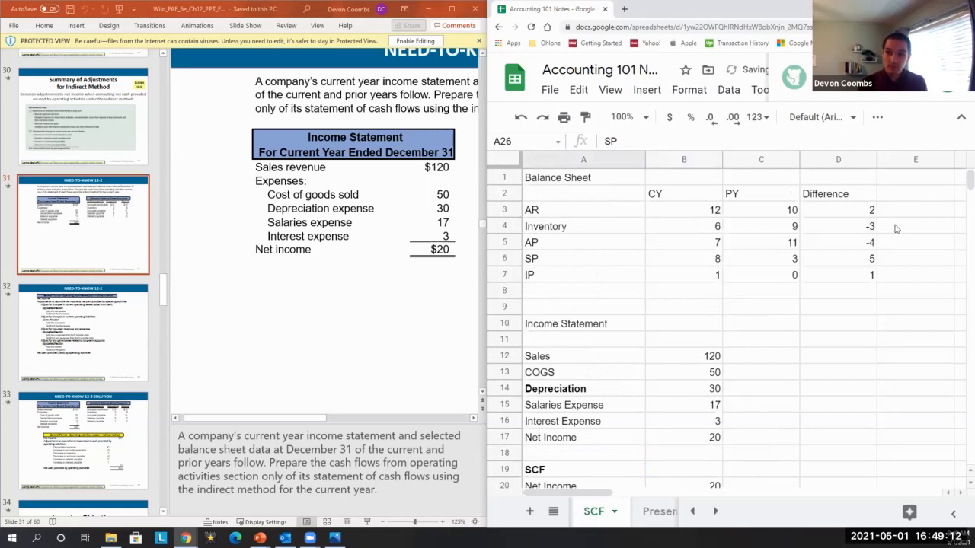
left_click(838, 255)
key("Down")
key("Up")
key("Up")
key("Up")
key("Up")
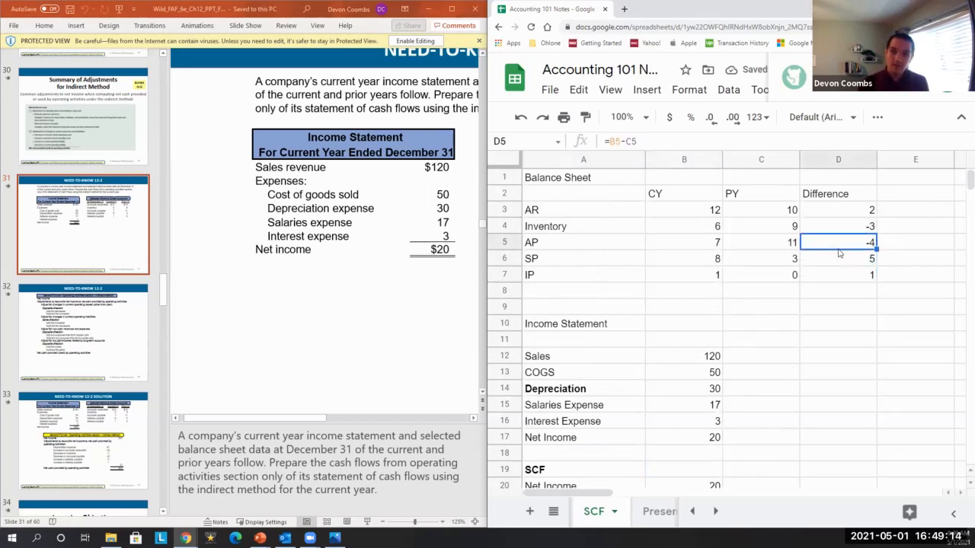
key("Down")
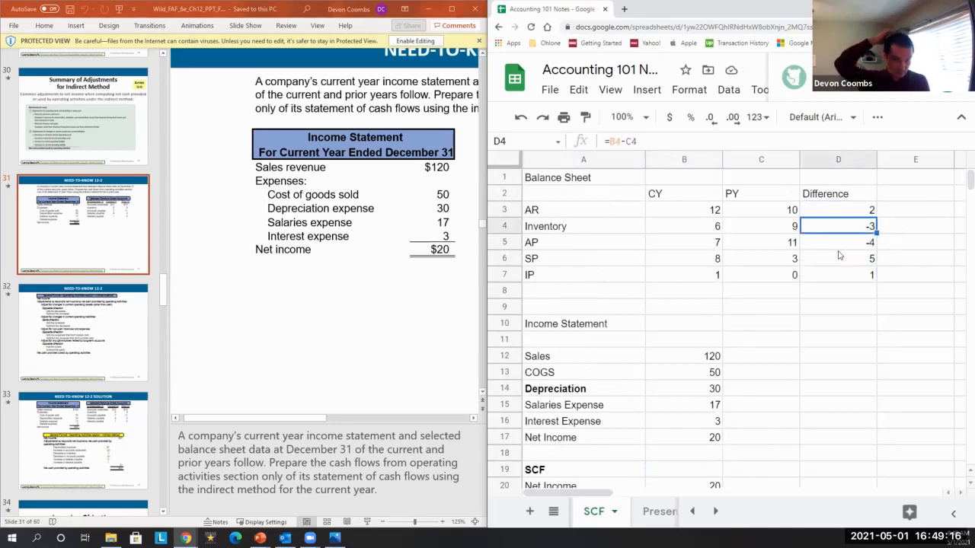
scroll(839, 256, "down", 5)
left_click(681, 347)
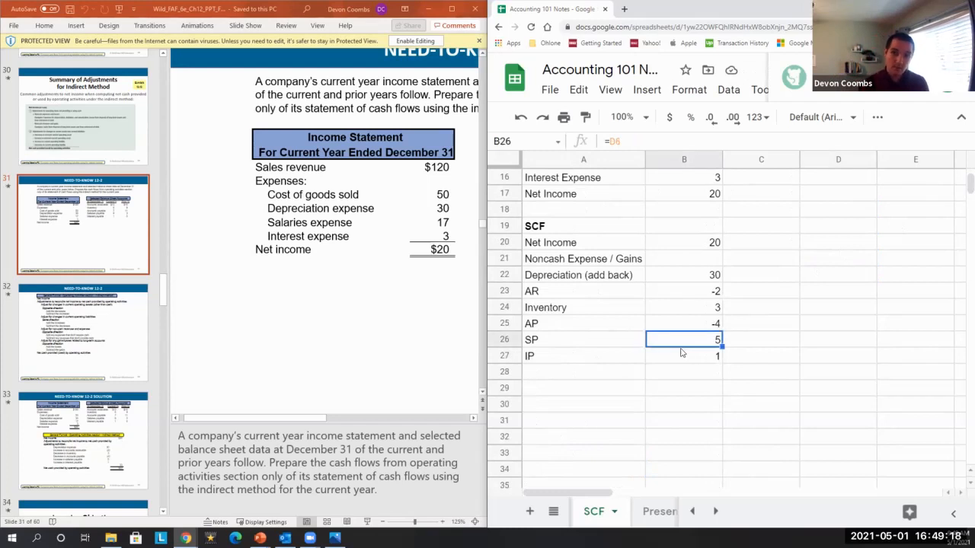
Enter the label Operating Activities in A28.
key("Down")
key("Down")
key("Left")
type("O")
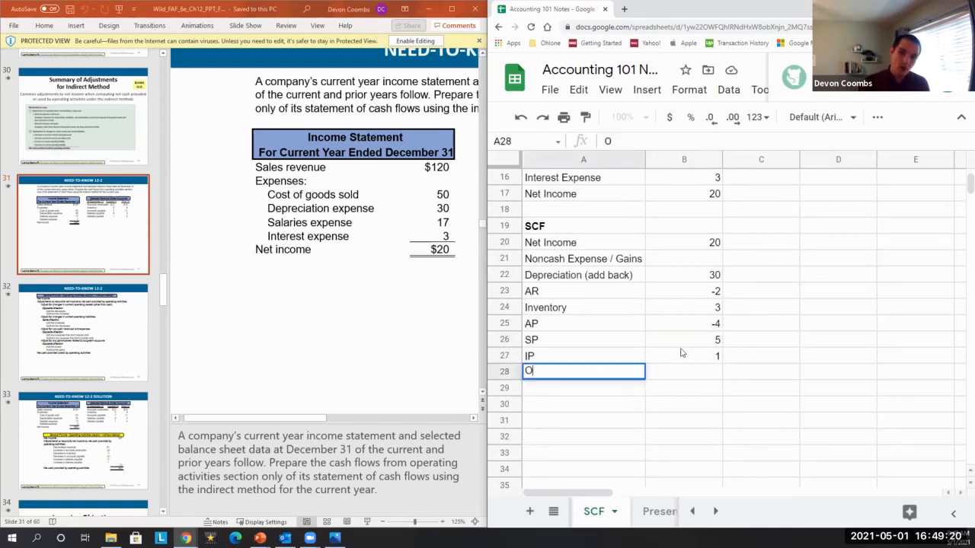
type("perating Activit")
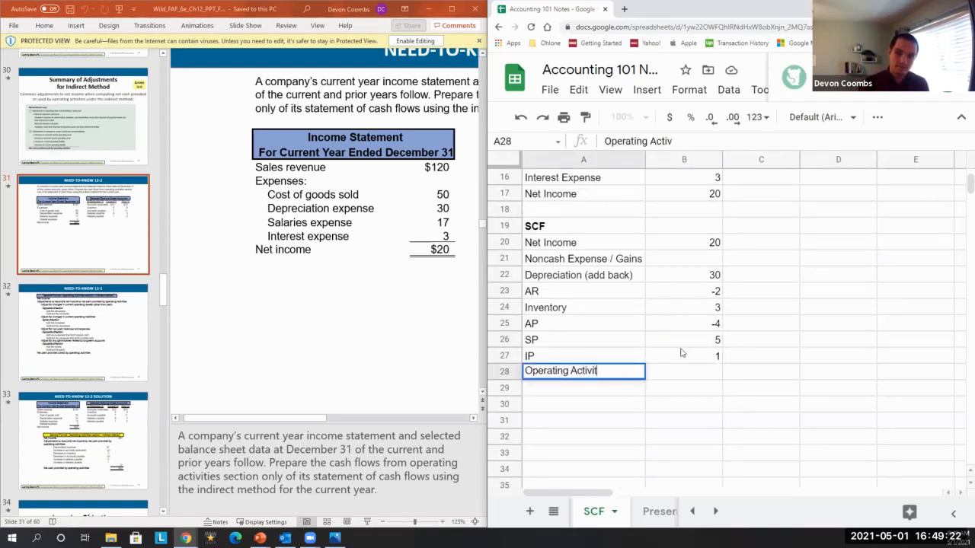
type("ies")
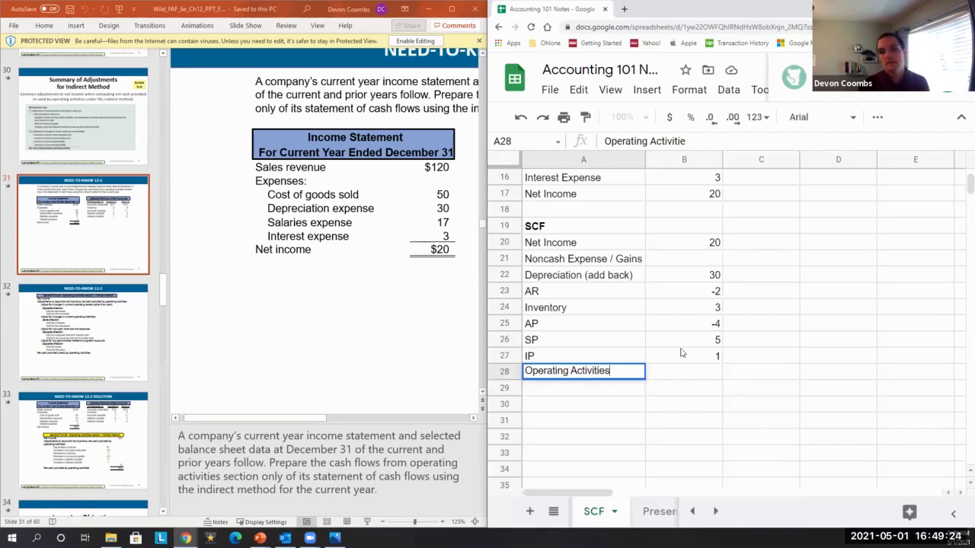
Total operating cash flow in B28 with =sum(B20:B27).
key("Tab")
type("=sum(")
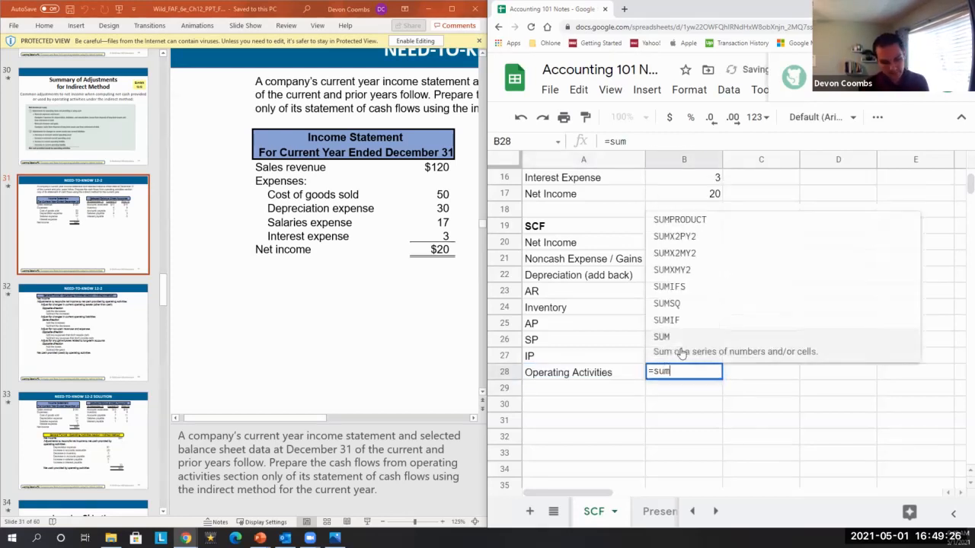
key("Up")
key("shift+Up")
key("shift+Up")
key("shift+Up")
key("shift+Up")
key("shift+Up")
key("shift+Up")
key("shift+Up")
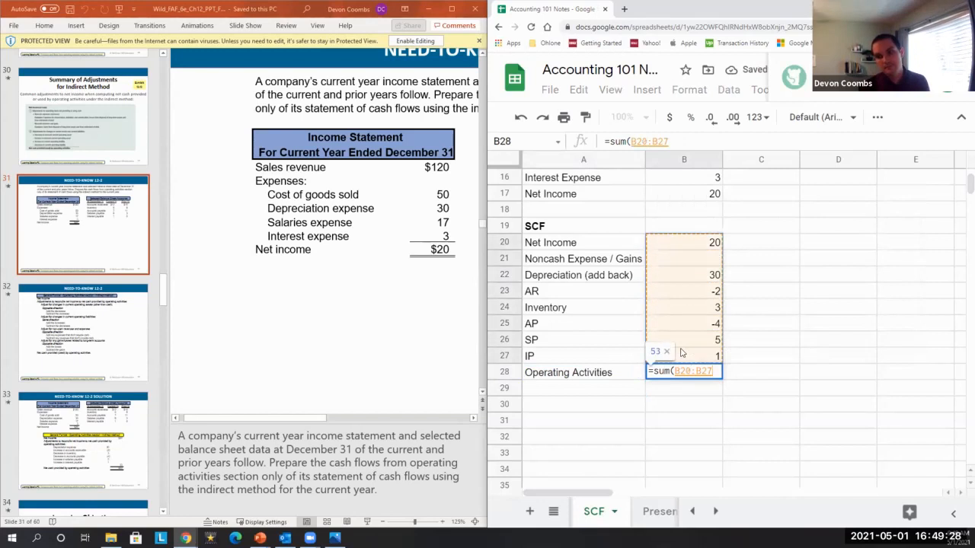
key("Return")
key("Up")
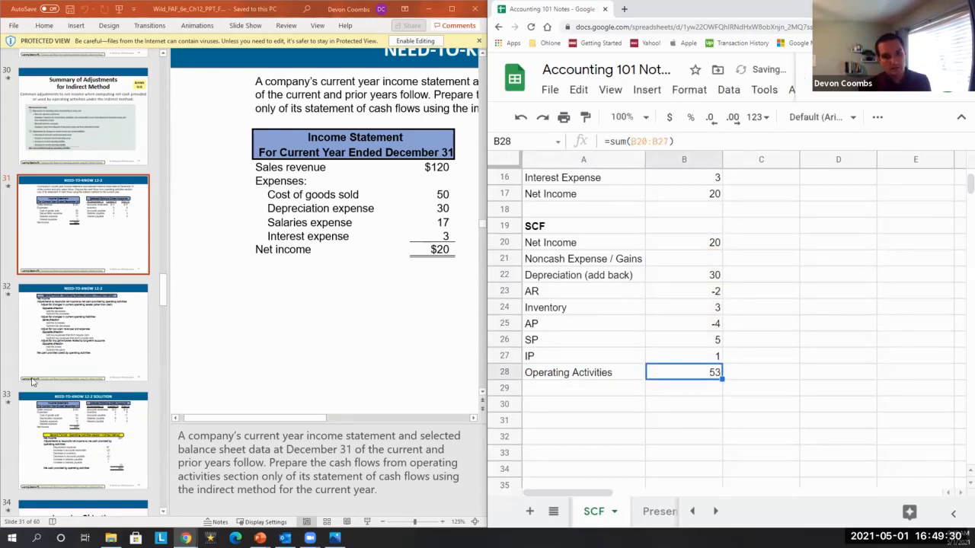
Compare the spreadsheet result with the operating activities section on the Need-To-Know 12-2 solution slide.
left_click(99, 255)
key("Down")
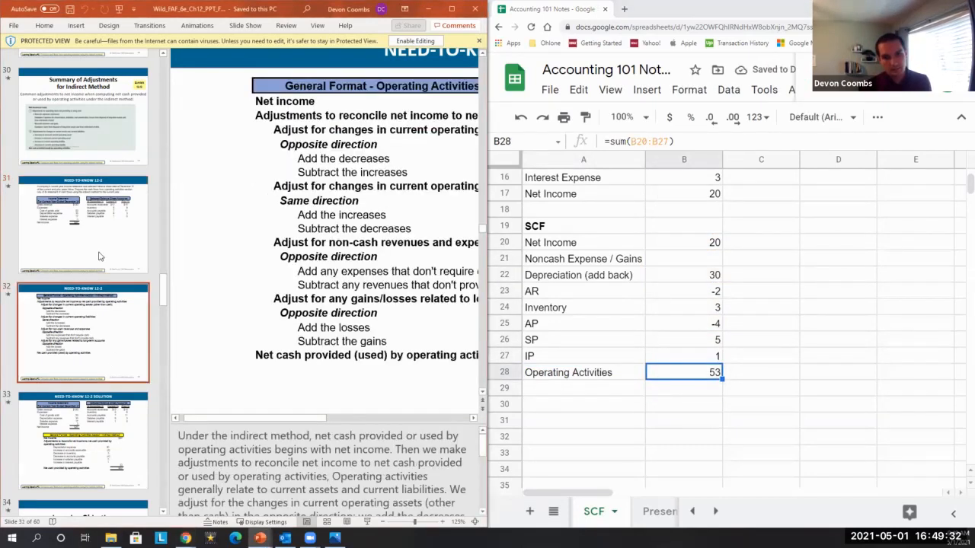
key("Down")
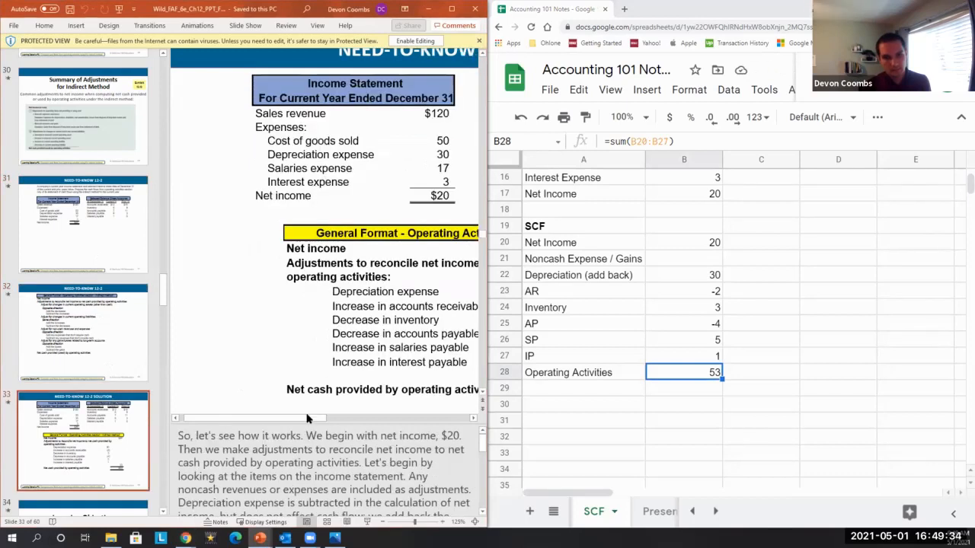
left_click_drag(303, 419, 422, 418)
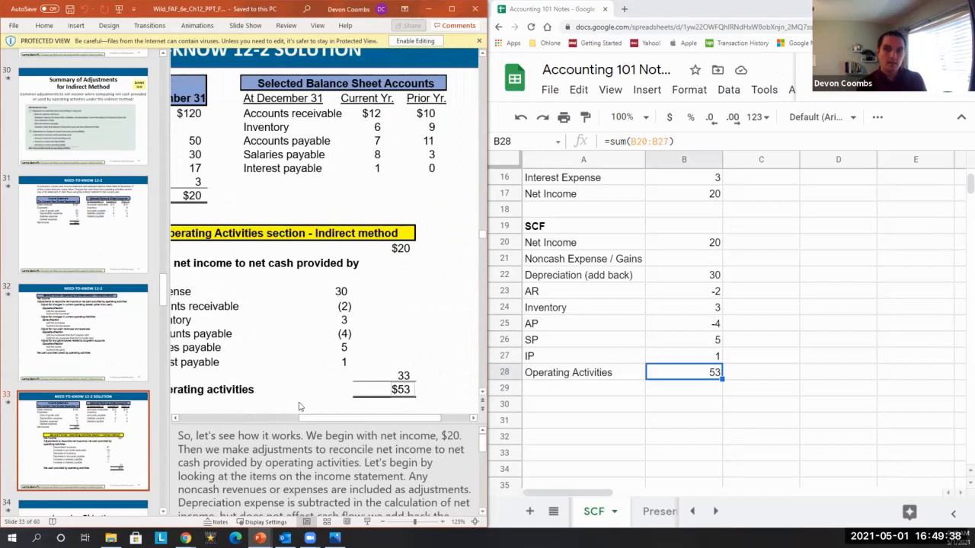
left_click(452, 8)
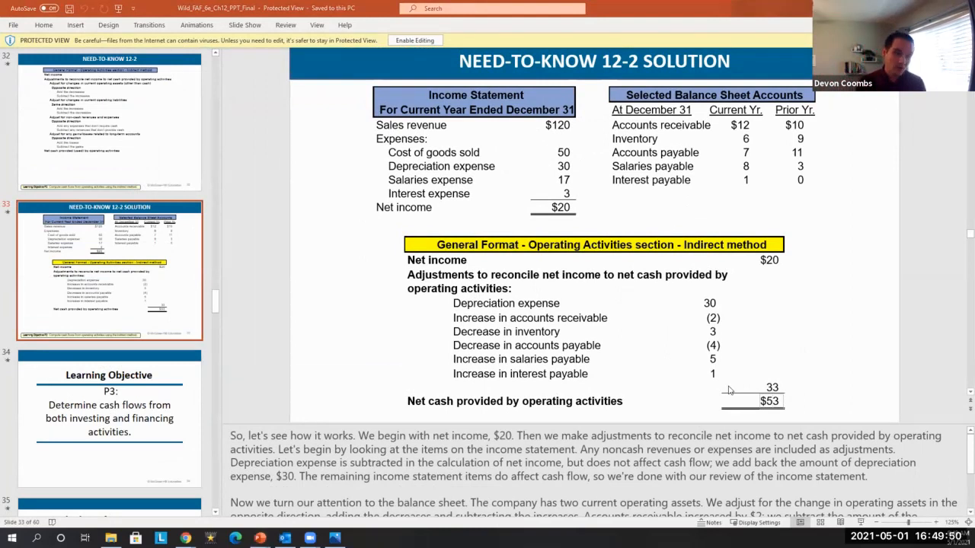
key("alt+Tab")
scroll(354, 258, "up", 5)
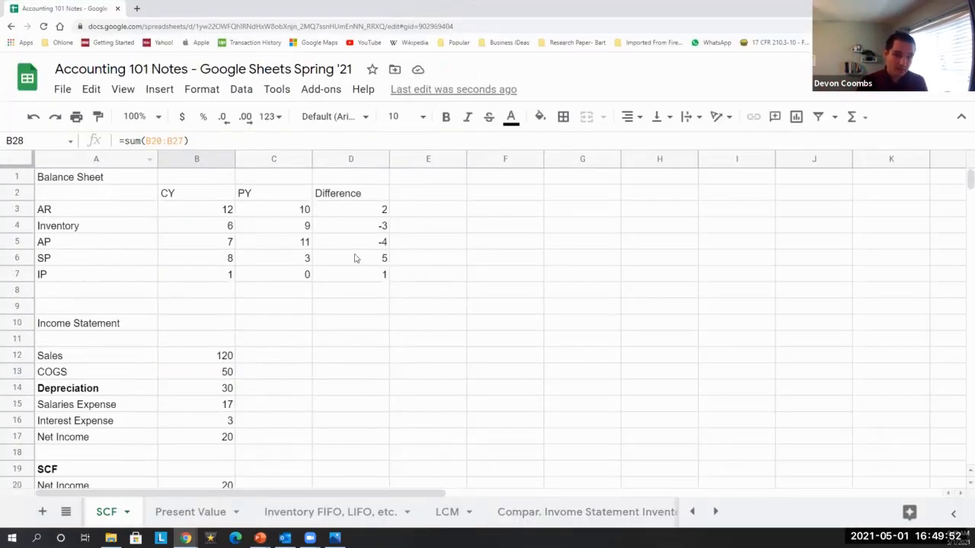
Review the balance sheet values, the Difference column and the income statement figures.
left_click(377, 217)
key("ctrl+shift+Down")
key("Left")
key("Left")
key("Left")
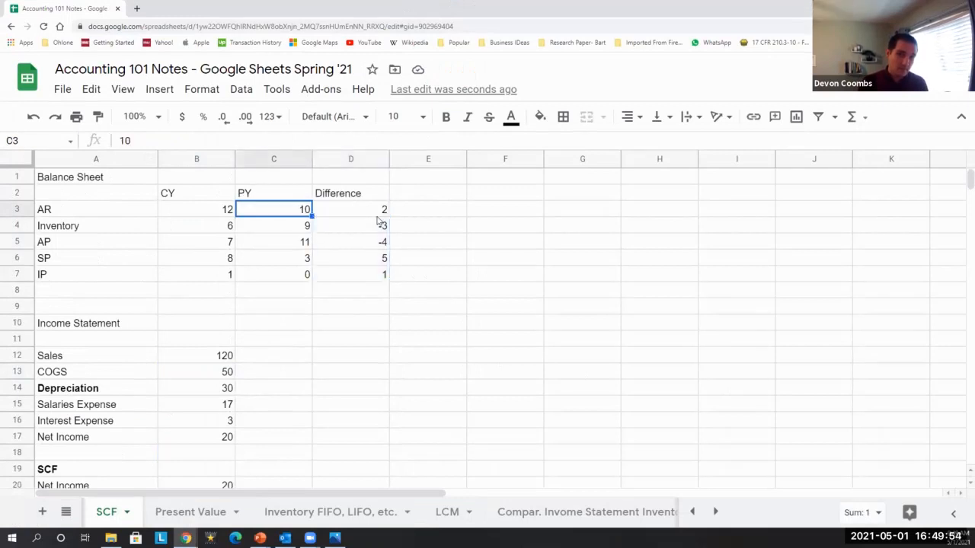
key("Down")
key("Down")
key("Down")
key("Down")
key("Down")
key("Down")
key("Down")
key("Down")
key("Down")
key("Down")
key("Down")
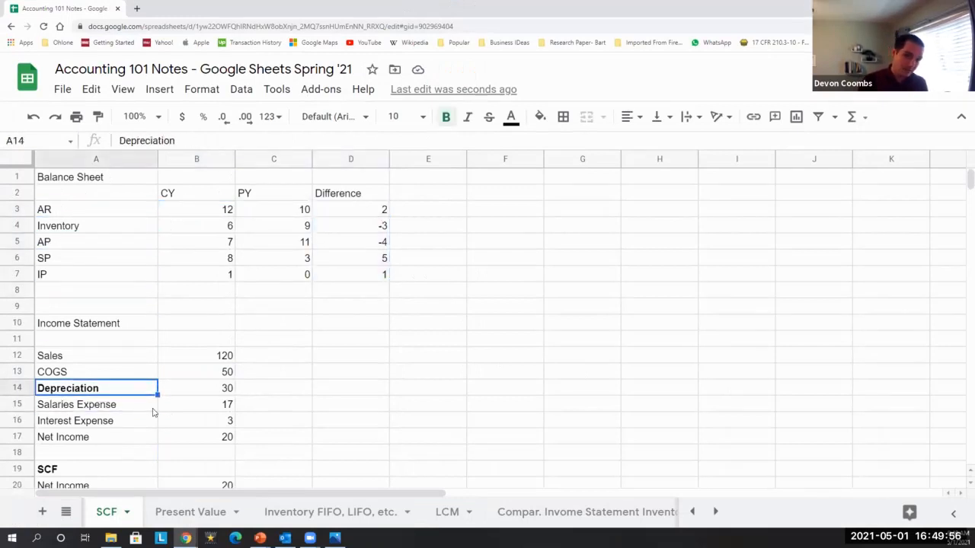
scroll(166, 391, "down", 1)
scroll(183, 389, "down", 2)
left_click(225, 378)
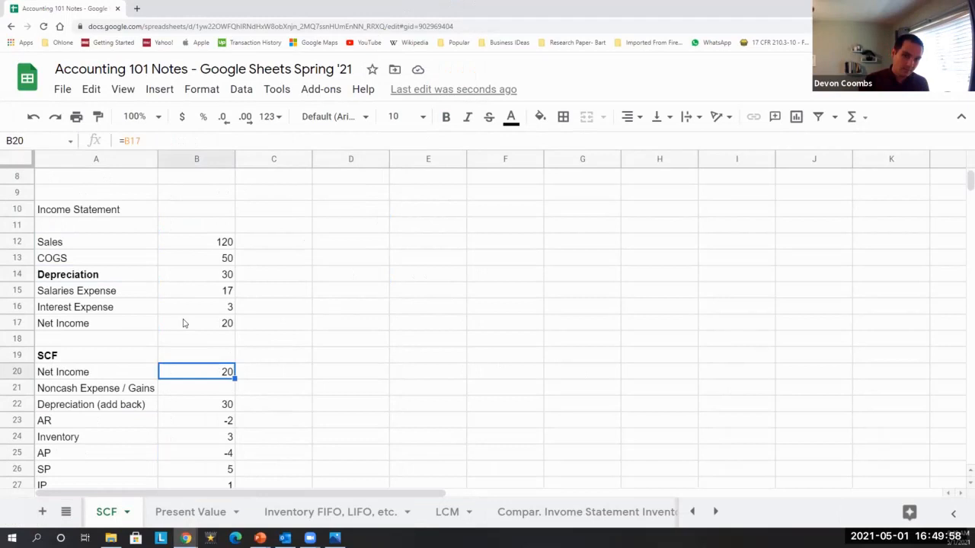
Inspect the SCF adjustment cells for AR through IP and the Operating Activities total against their source differences.
scroll(179, 369, "down", 1)
left_click(164, 382)
key("Up")
key("Left")
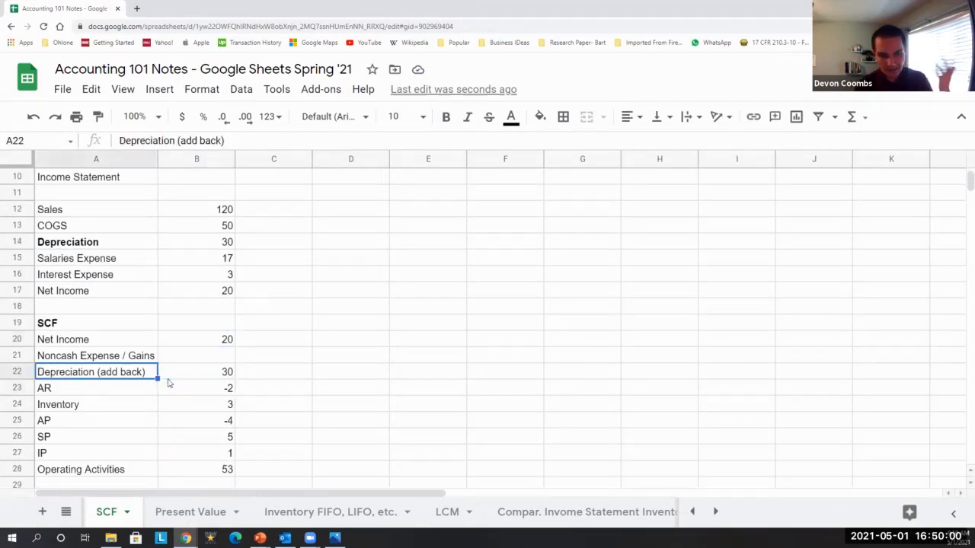
key("Down")
key("Right")
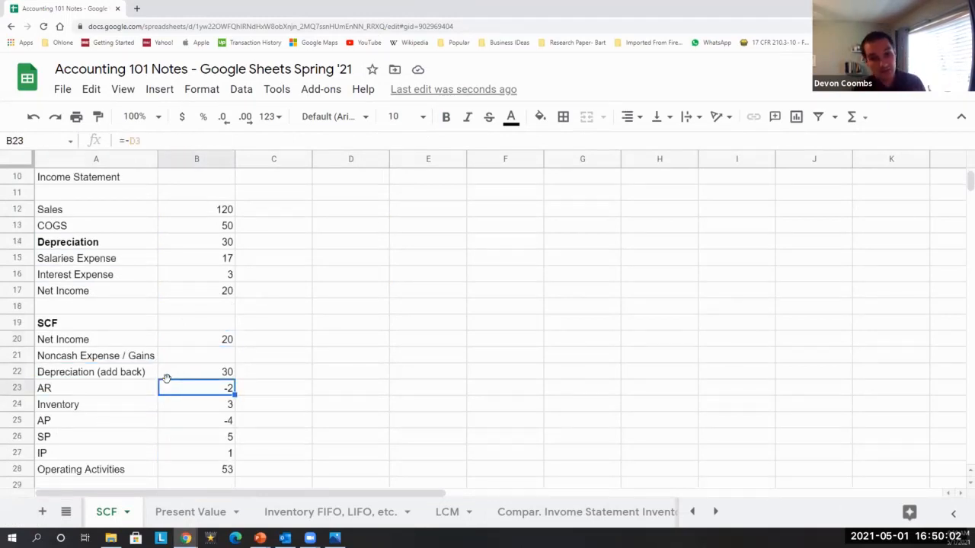
key("shift+Down")
scroll(612, 188, "up", 4)
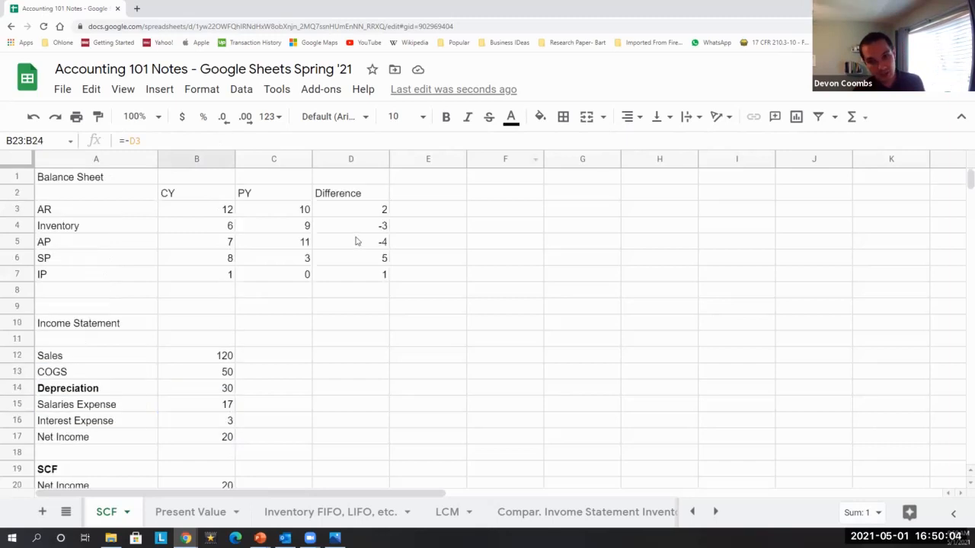
scroll(358, 241, "down", 5)
key("Down")
key("Down")
key("shift+Down")
key("shift+Down")
key("shift+Down")
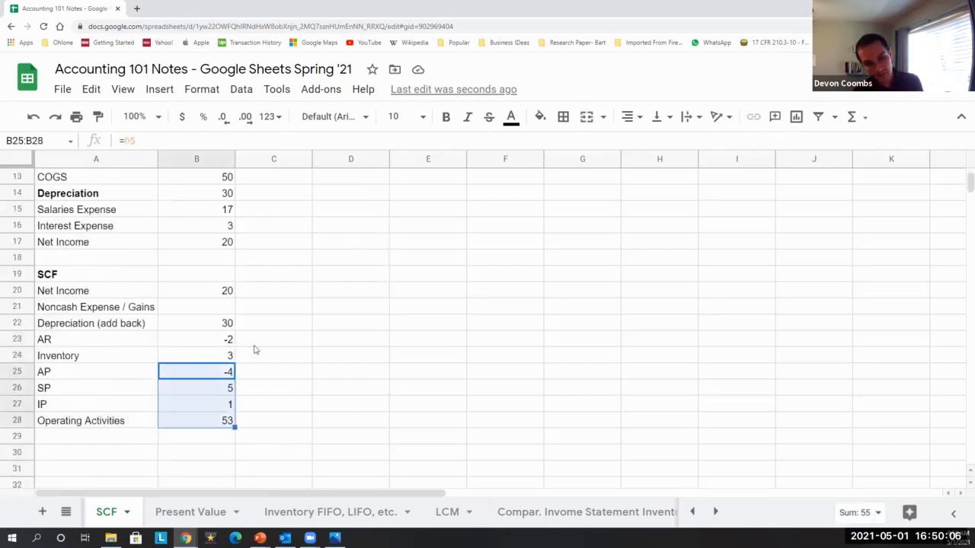
Re-check the AP difference formula in D5 and the Operating Activities label and total in row 28.
scroll(255, 349, "up", 3)
scroll(255, 350, "up", 1)
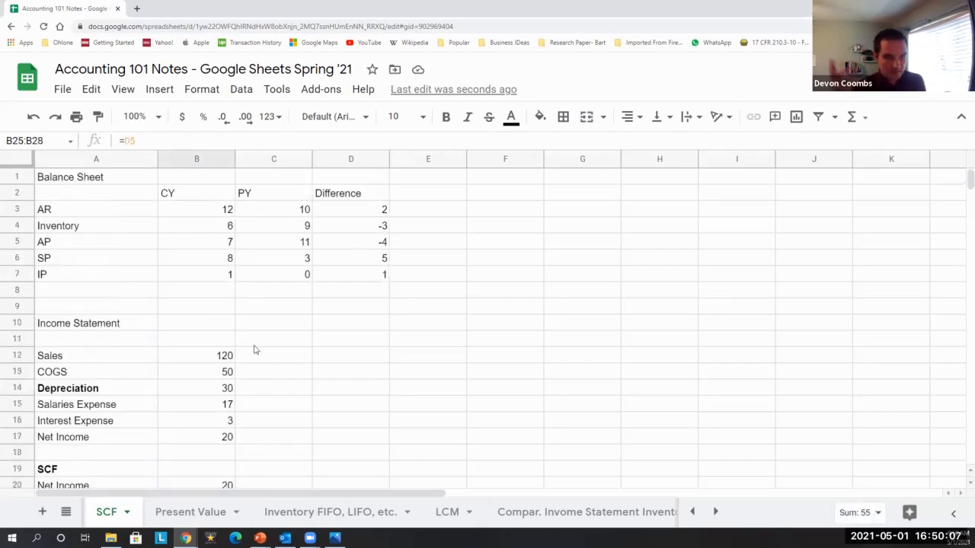
left_click(371, 248)
scroll(313, 315, "down", 5)
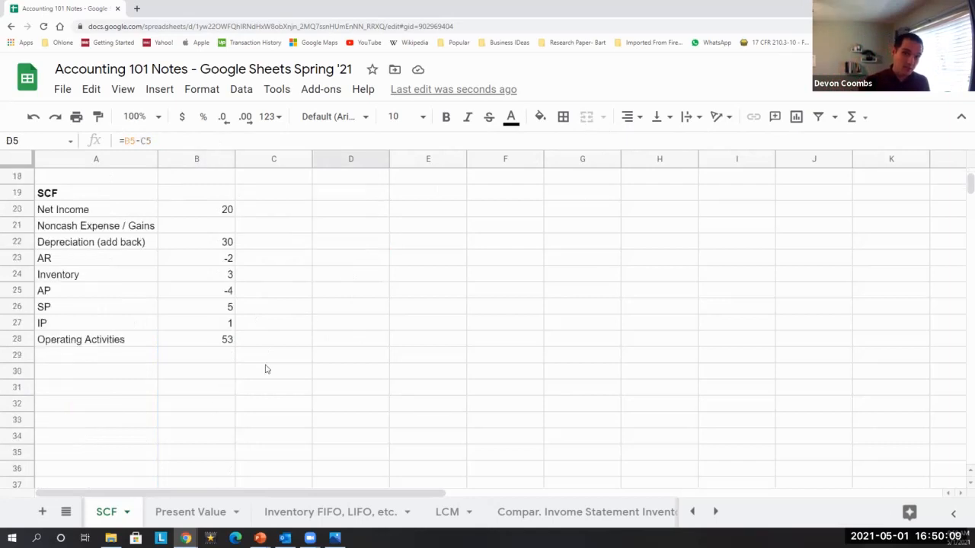
left_click(215, 375)
key("Up")
key("Up")
key("Left")
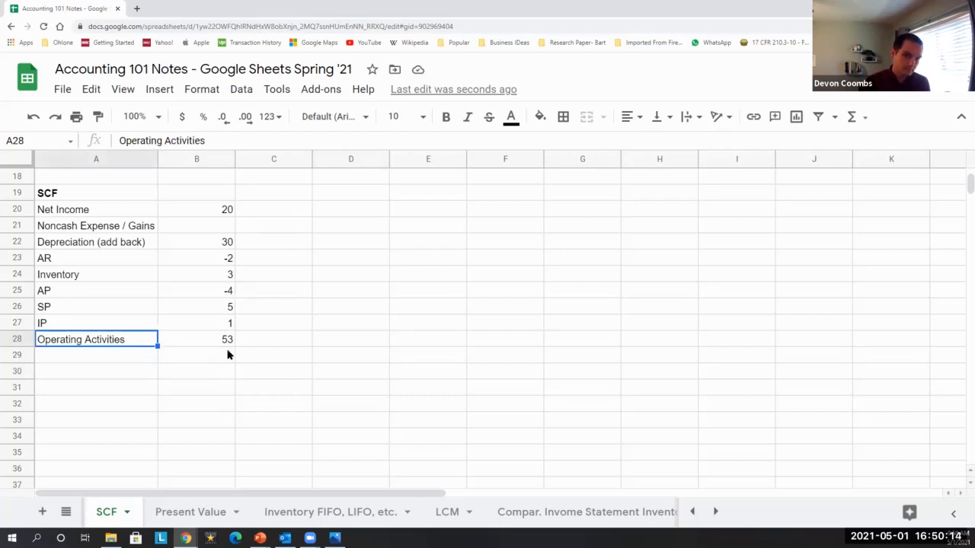
Advance the presentation to the Learning Objective P3 slide and then the Cash Flows from Investing slide.
key("super+Right")
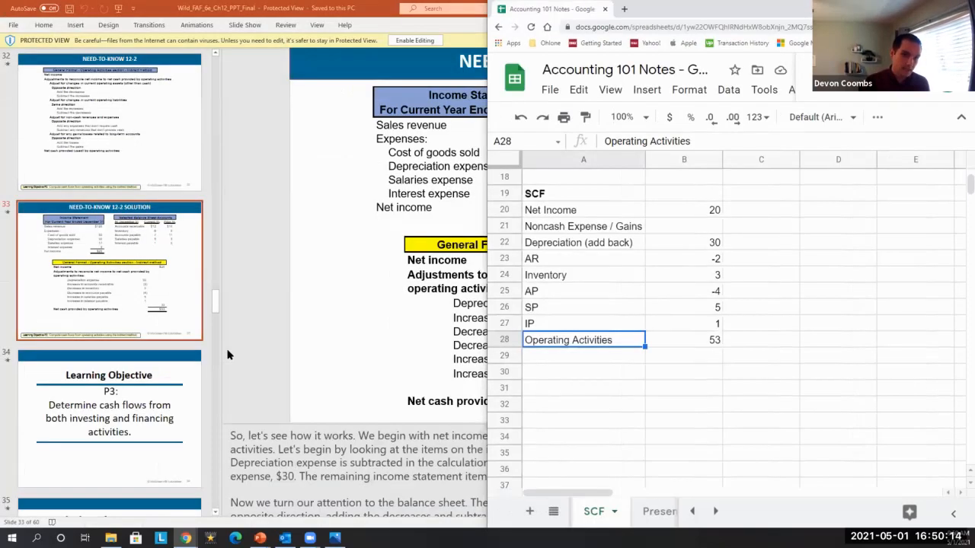
left_click(149, 396)
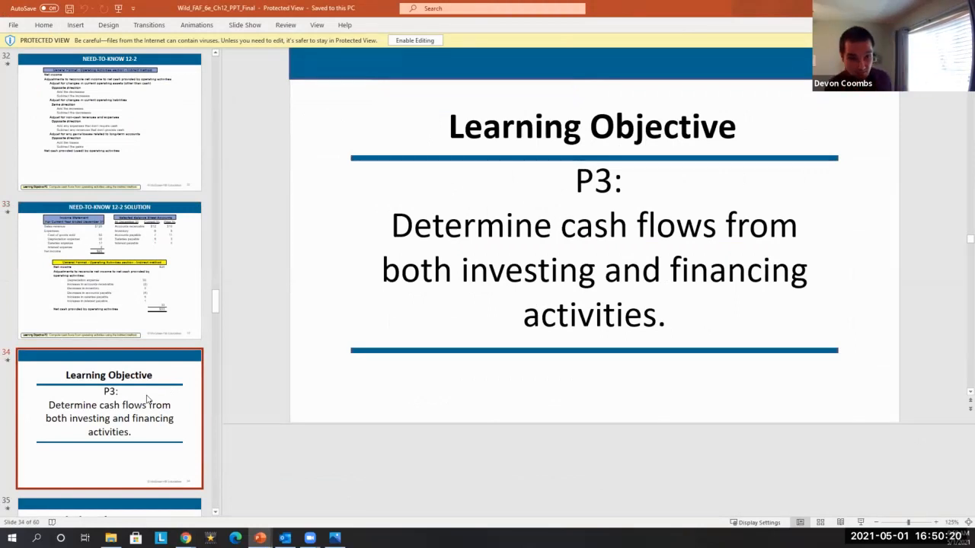
key("Down")
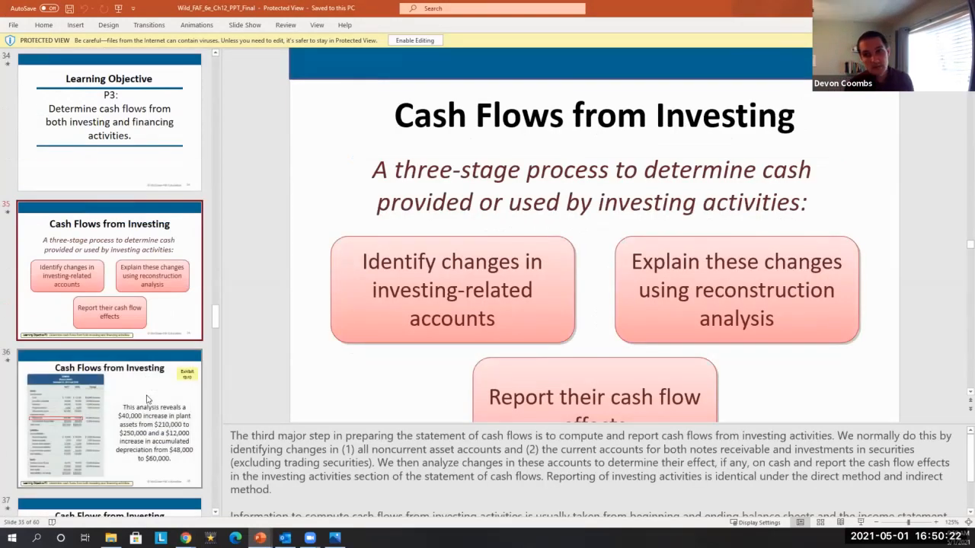